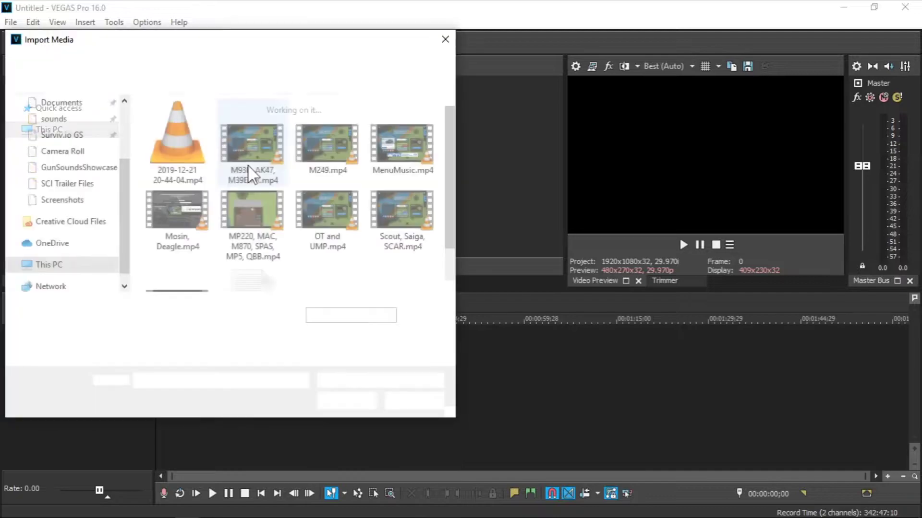
scroll(50, 211, up, 3)
click(53, 135)
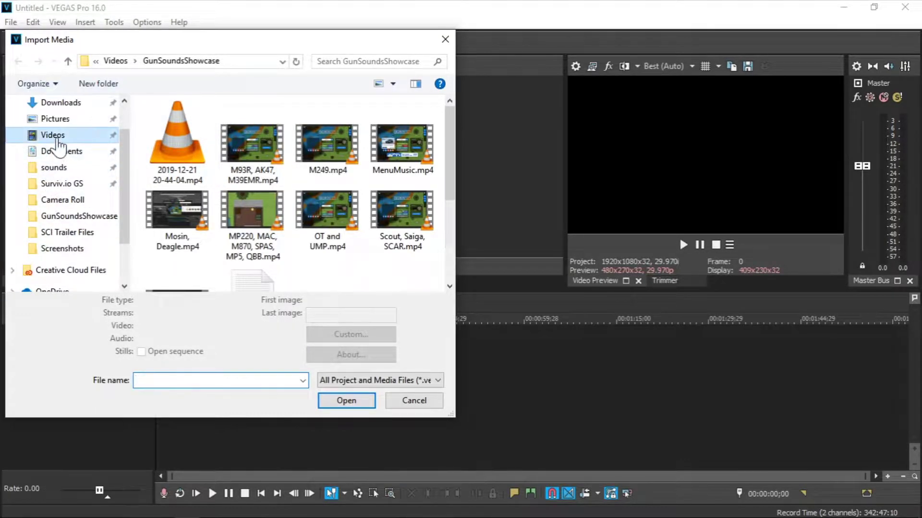
scroll(231, 195, down, 3)
click(342, 209)
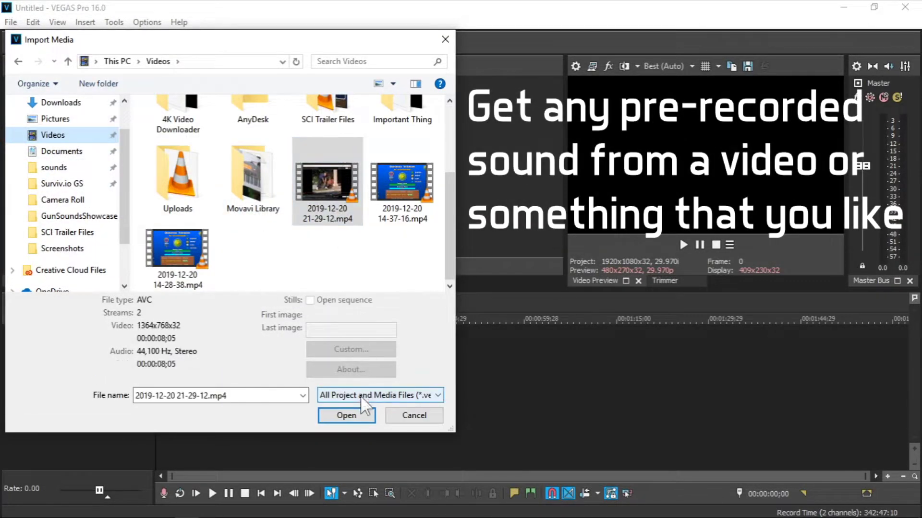
click(346, 400)
Step: Place the imported clip at the start of the timeline and match the project video settings to it
drag(150, 96, 156, 365)
click(566, 274)
drag(384, 394, 356, 417)
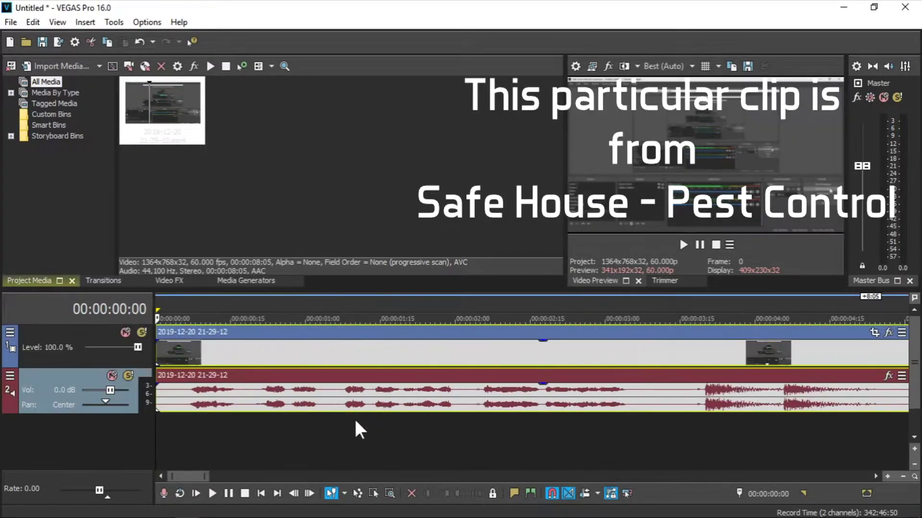
Step: Play the clip to locate the first gunshot and trim its start to 00:00:03:10
key(space)
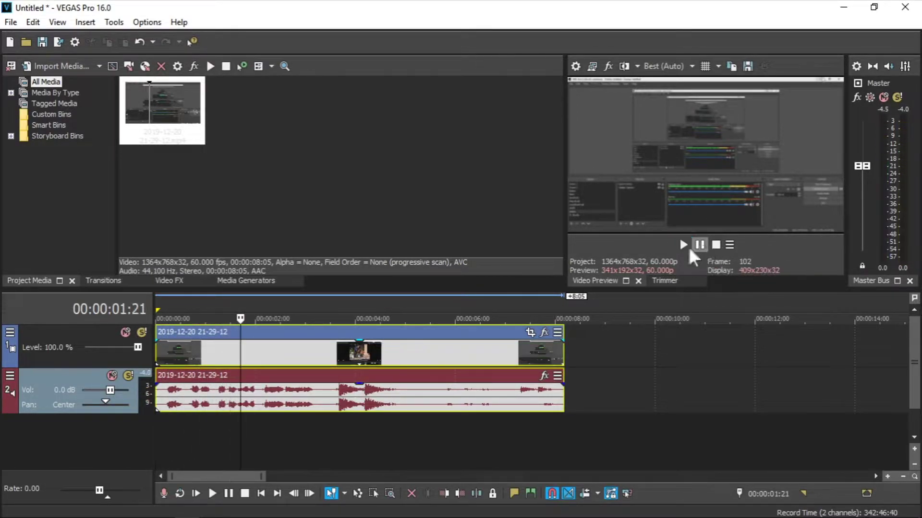
click(699, 245)
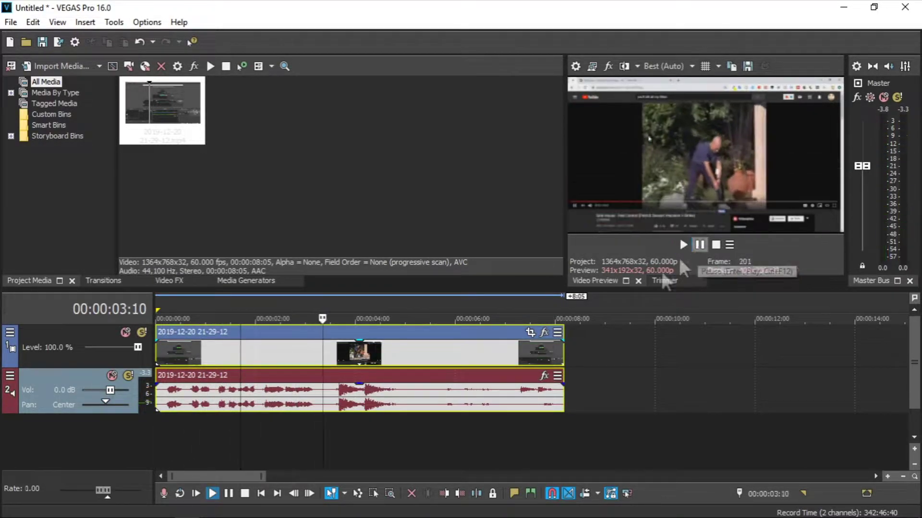
scroll(187, 377, up, 2)
drag(159, 351, 406, 351)
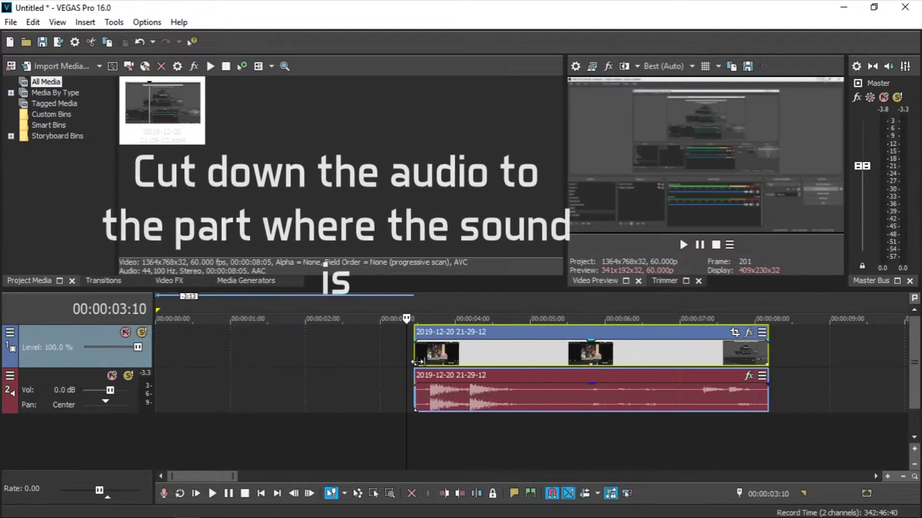
Step: Play through both gunshots and trim about 2:19 off the end of the clip
click(688, 247)
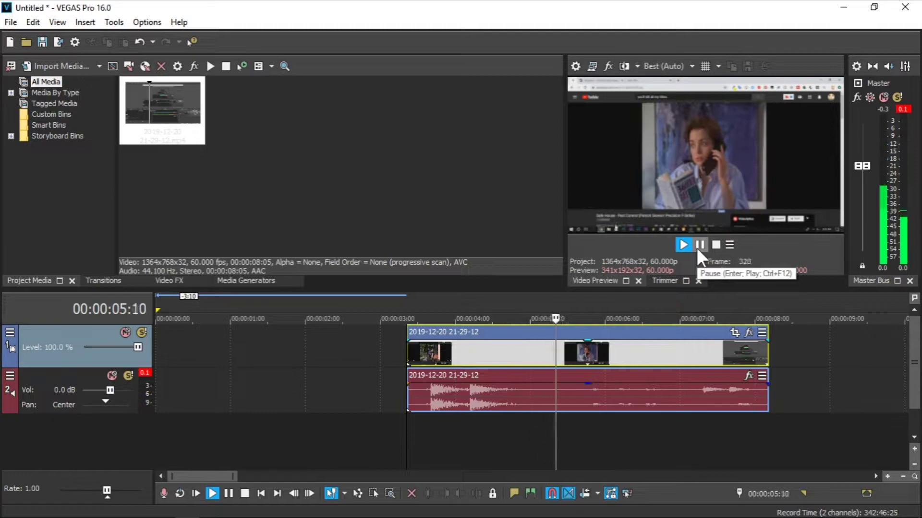
click(700, 246)
drag(767, 358, 583, 376)
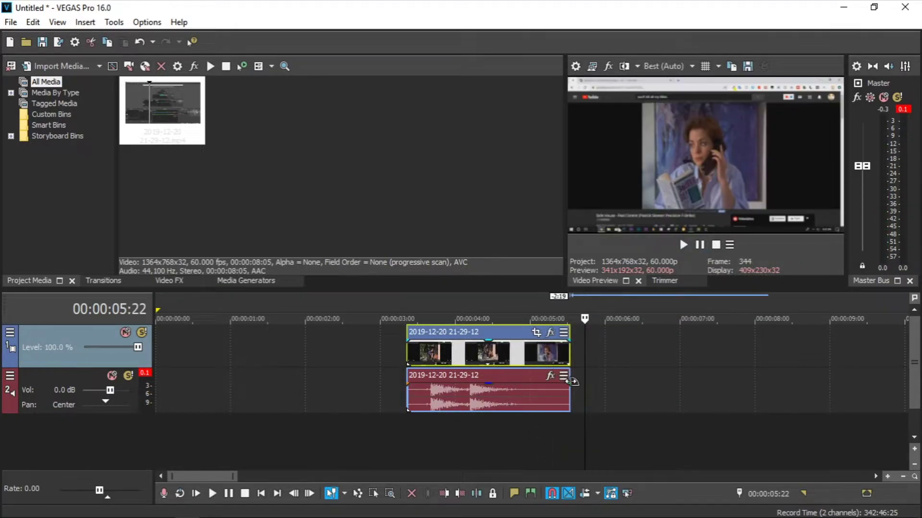
Step: Move the trimmed clip near the beginning of the timeline, leaving a gap of about 0:07 before it
drag(447, 351, 114, 408)
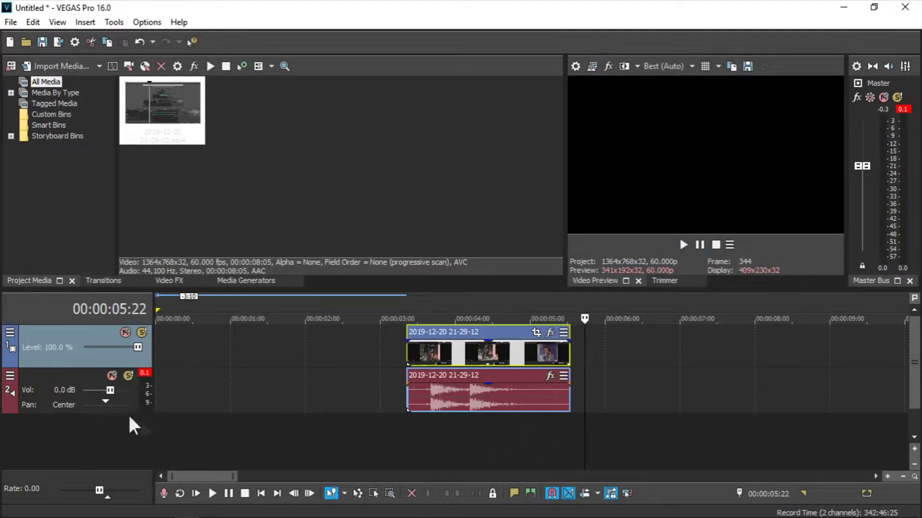
drag(459, 360, 186, 344)
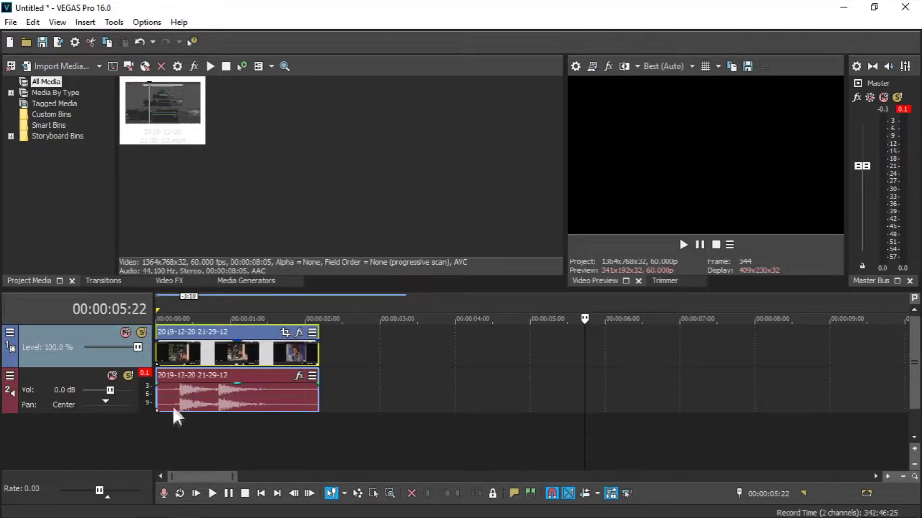
click(158, 431)
scroll(222, 389, up, 4)
drag(222, 389, 306, 356)
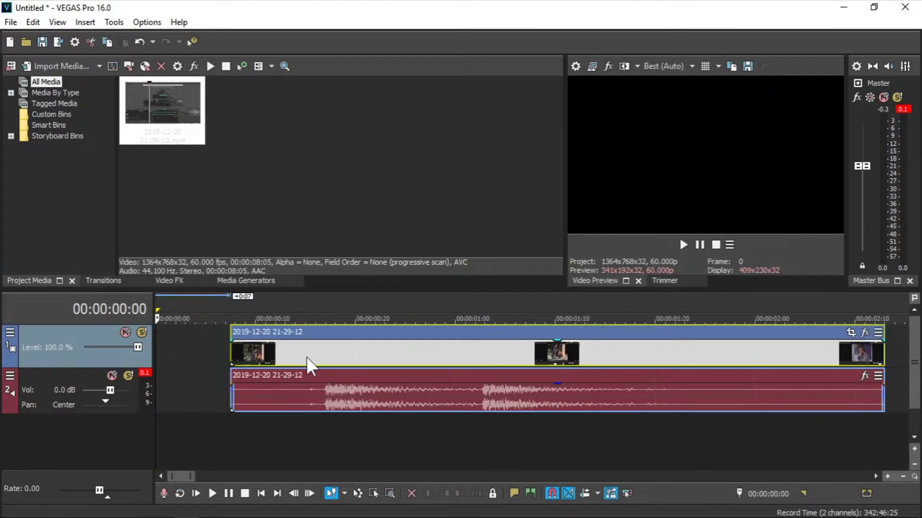
Step: Play the clip and split it just before the second gunshot at 00:00:01:02
click(180, 417)
click(684, 244)
click(686, 243)
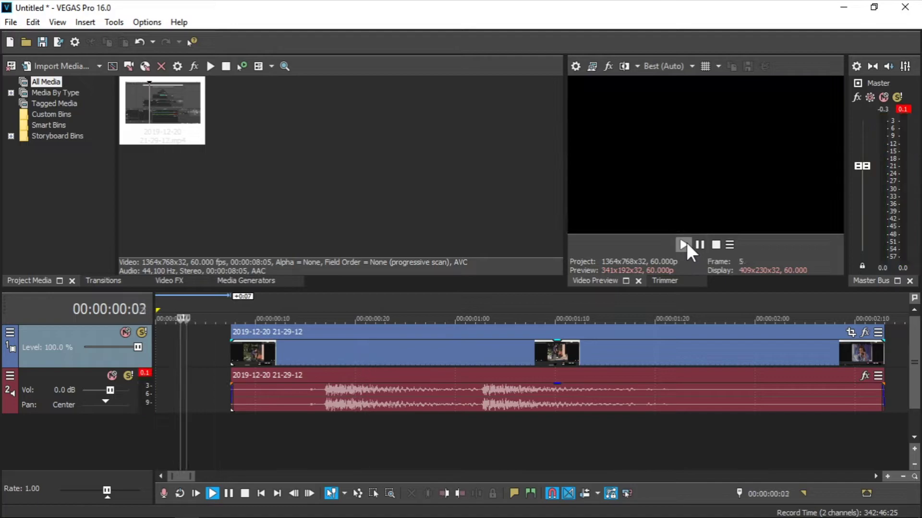
click(699, 245)
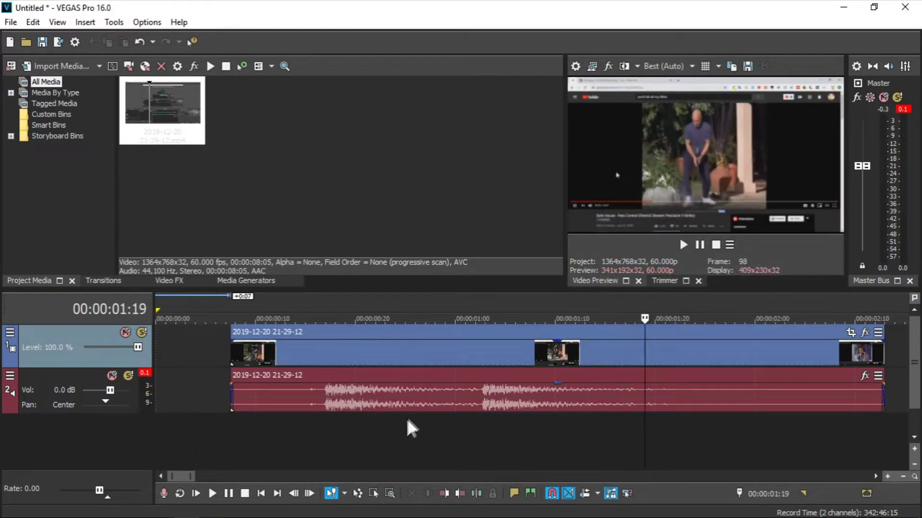
click(481, 433)
scroll(481, 433, up, 2)
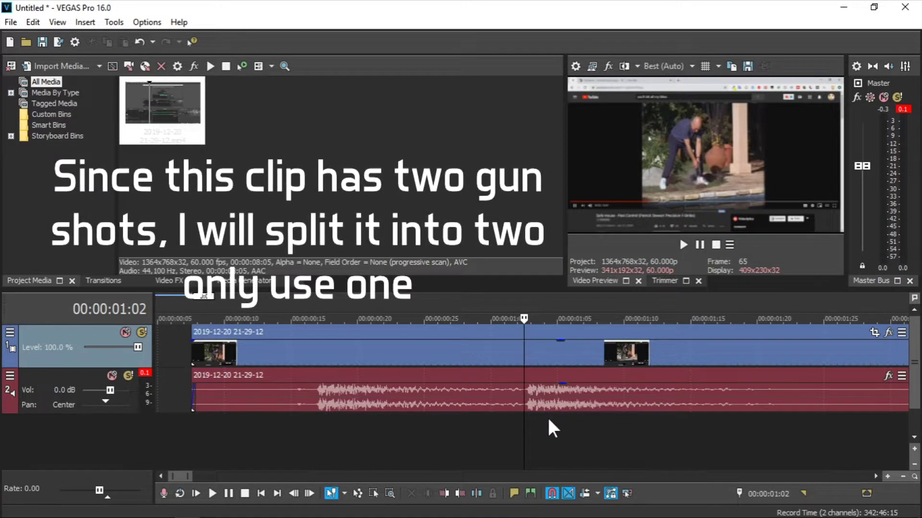
key(Right)
key(Left)
right_click(553, 404)
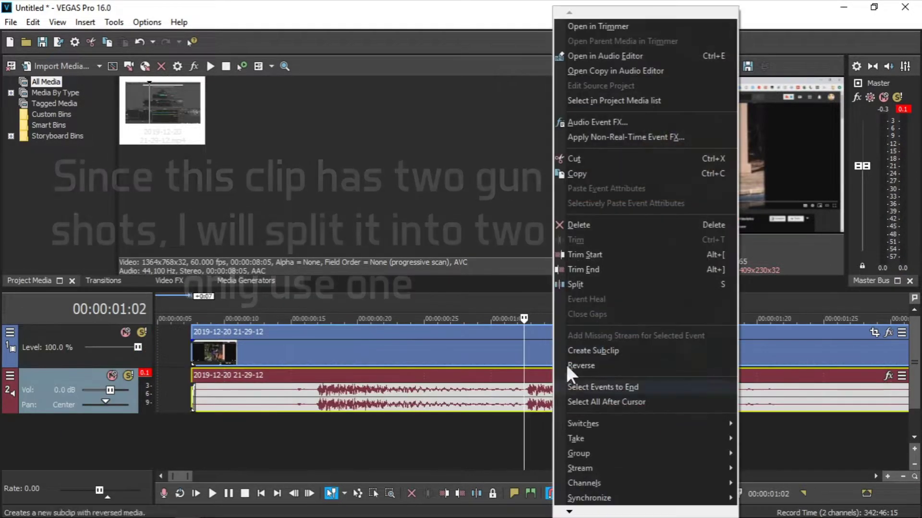
click(592, 287)
Step: Move the second gunshot segment away from the first and play both segments to compare them
scroll(557, 372, down, 2)
mouse_move(444, 360)
mouse_down()
mouse_move(517, 350)
mouse_move(421, 356)
mouse_move(437, 356)
mouse_up()
click(681, 245)
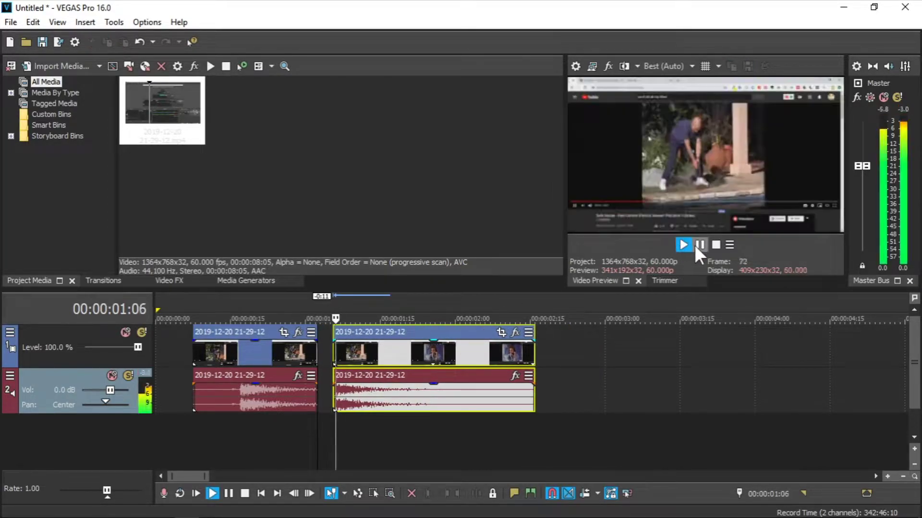
drag(436, 379, 508, 354)
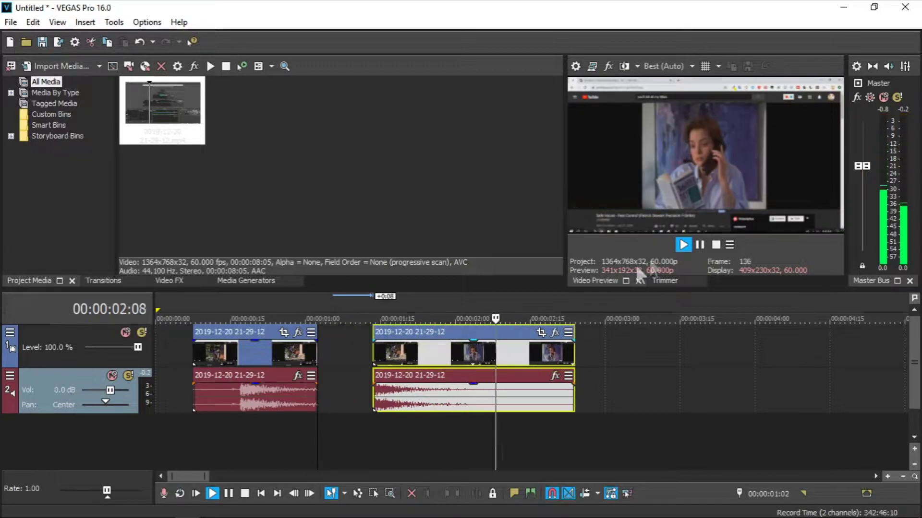
click(681, 243)
click(689, 243)
click(175, 395)
click(683, 244)
click(683, 242)
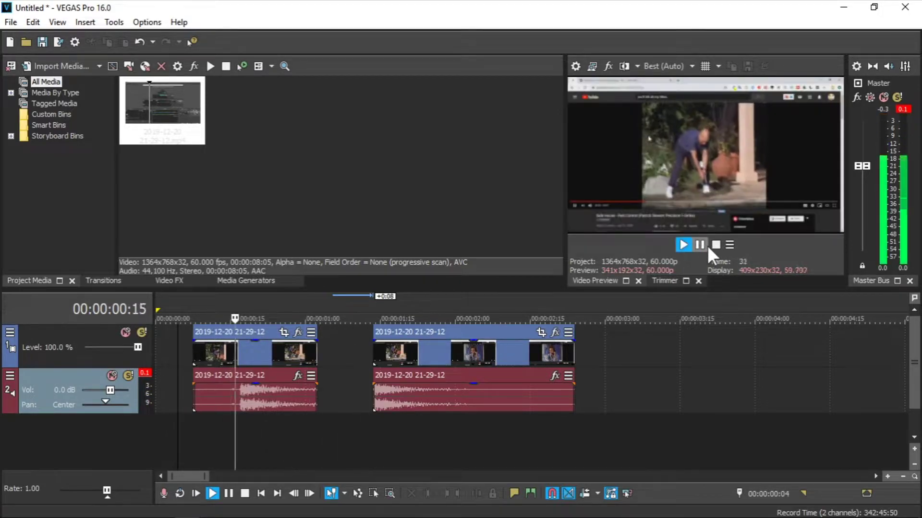
click(704, 245)
Step: Delete the first gunshot segment and move the remaining one to about 00:00:00:01 on the timeline
right_click(222, 358)
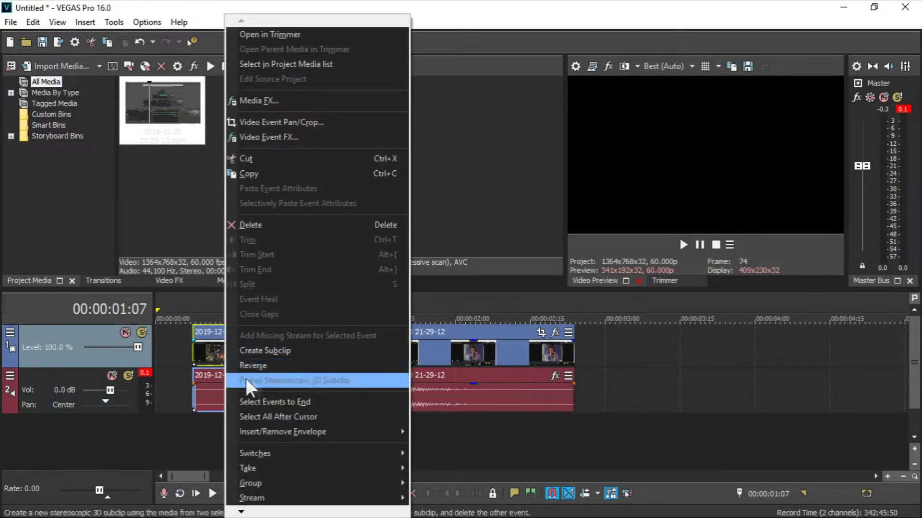
click(267, 227)
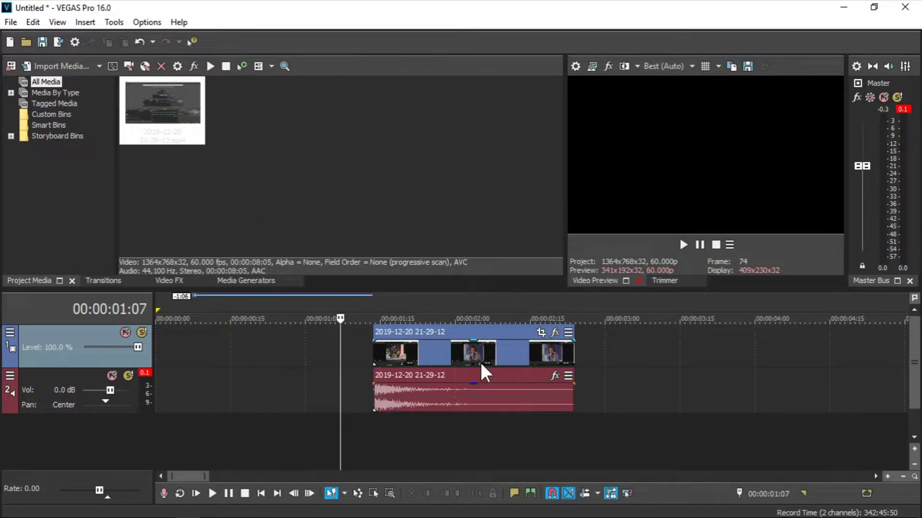
drag(480, 361, 272, 359)
Step: Play the remaining gunshot segment from its start and trim about 0:10 off its end
click(171, 439)
scroll(171, 438, up, 3)
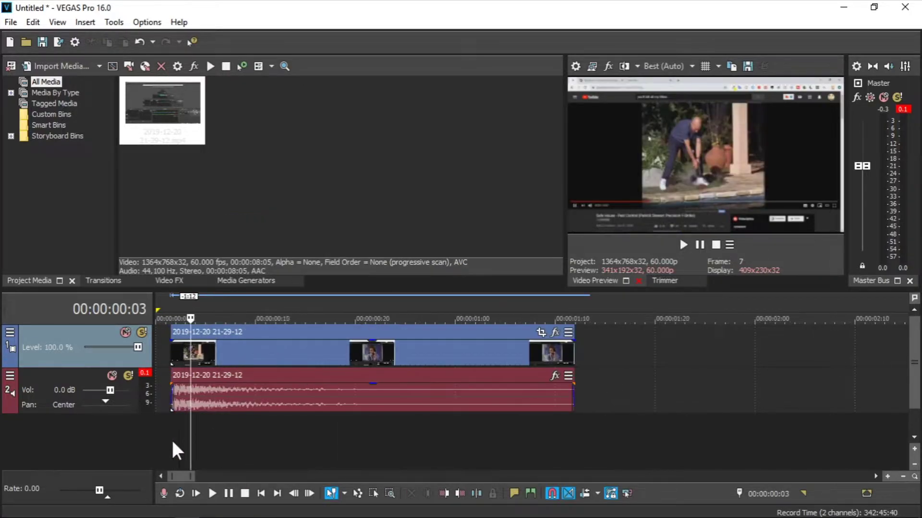
double_click(171, 439)
scroll(188, 464, up, 3)
click(185, 458)
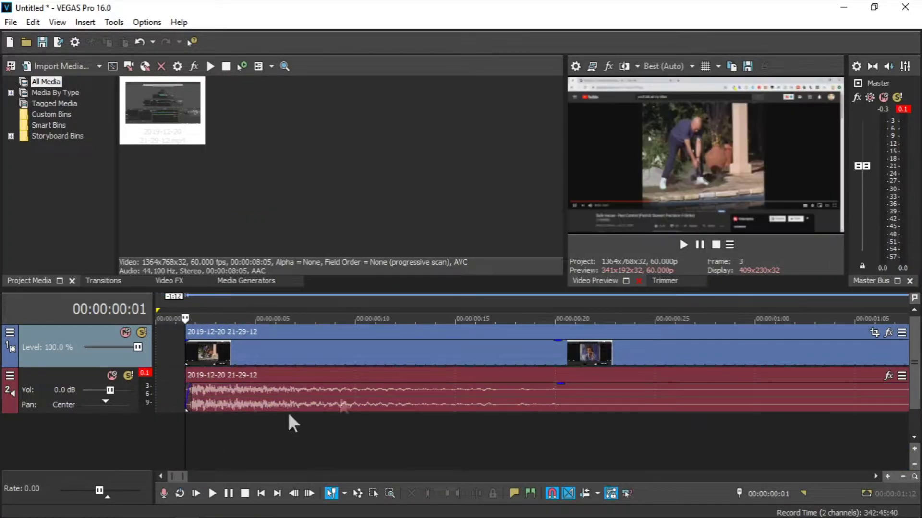
click(686, 245)
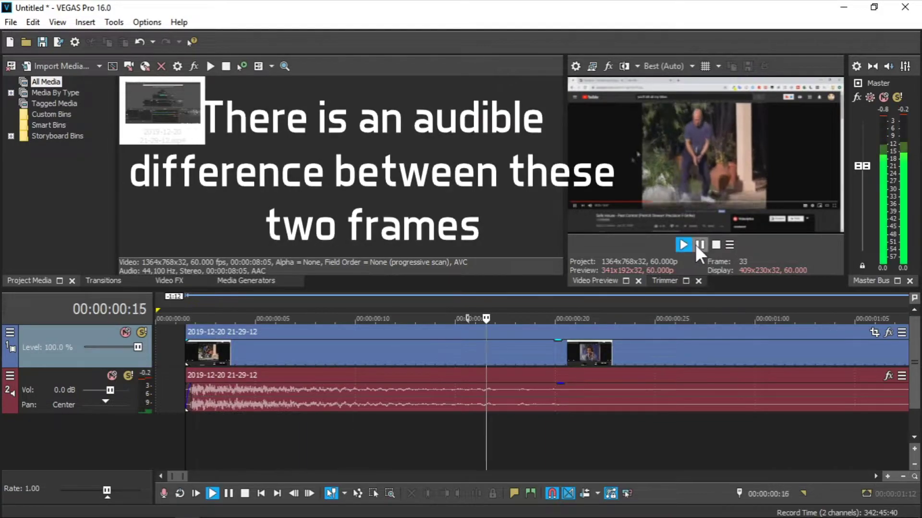
click(699, 245)
scroll(631, 358, down, 3)
drag(571, 367, 474, 357)
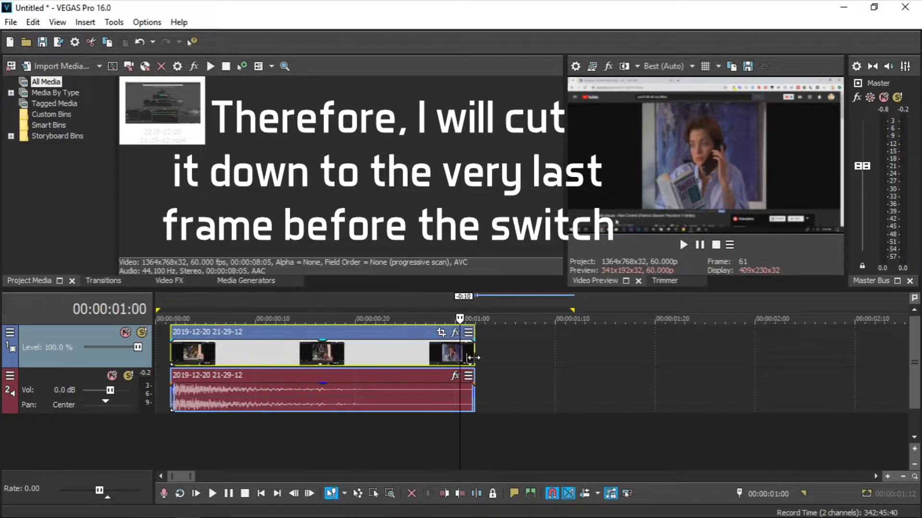
Step: Step frame by frame to the last frame before the picture switches and trim the segment's end to 00:00:00:19
scroll(552, 394, down, 2)
key(Left)
key(Left)
key(Left)
key(Left)
key(Left)
key(Left)
key(Left)
key(Left)
key(Left)
key(Left)
key(Left)
key(Left)
key(Left)
key(Left)
key(Left)
key(Left)
key(Left)
key(Left)
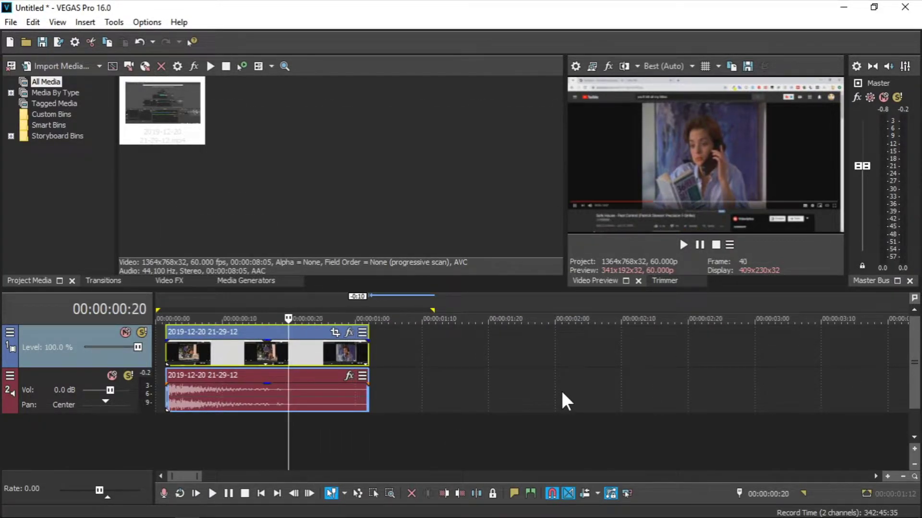
key(Left)
key(Left)
key(Left)
key(Left)
key(Left)
key(Left)
key(Left)
key(Left)
key(Left)
key(Left)
key(Right)
key(Right)
key(Right)
key(Right)
key(Right)
key(Right)
key(Right)
key(Right)
key(Right)
key(Right)
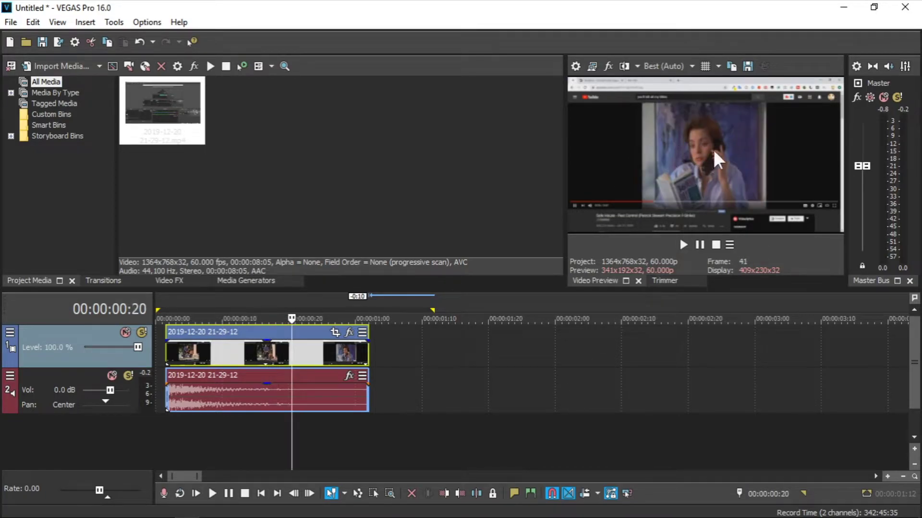
key(Left)
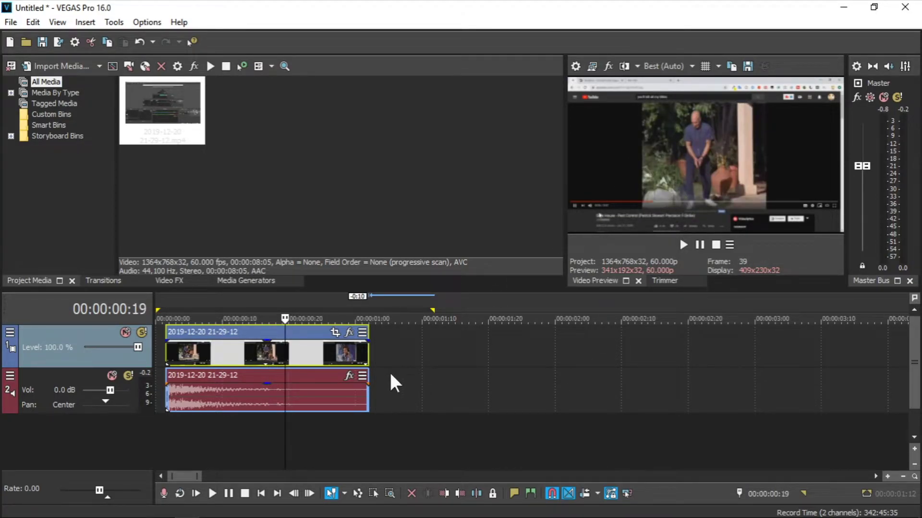
drag(352, 360, 284, 360)
Step: Remove the gunshot audio from its group with the video and delete the video event
click(169, 439)
scroll(169, 439, up, 3)
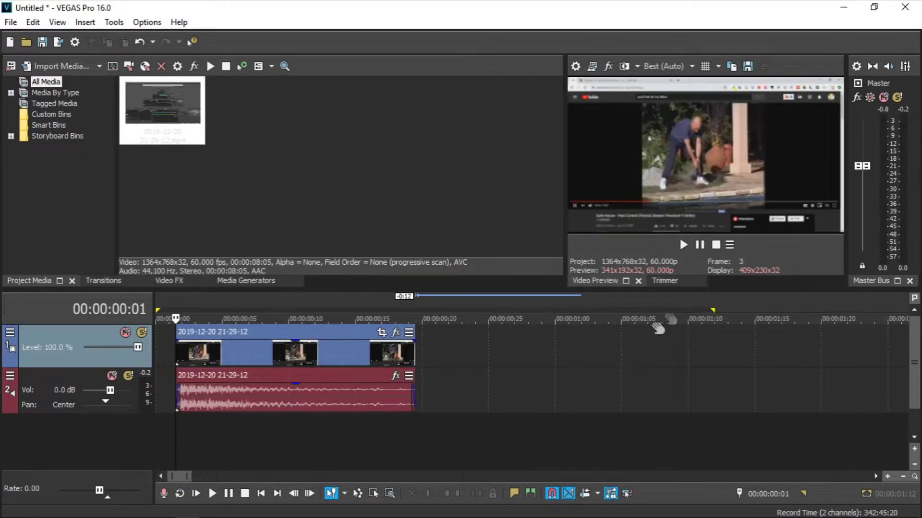
right_click(334, 384)
mouse_move(422, 454)
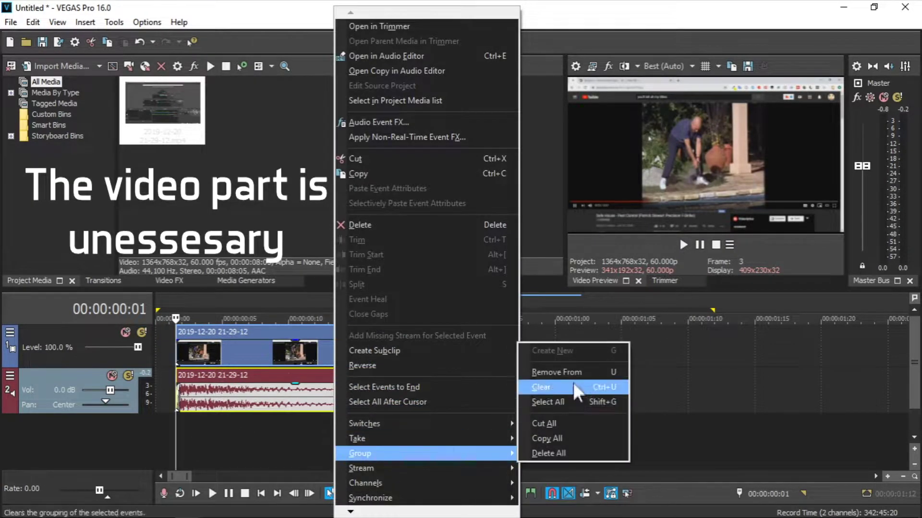
click(572, 374)
right_click(326, 349)
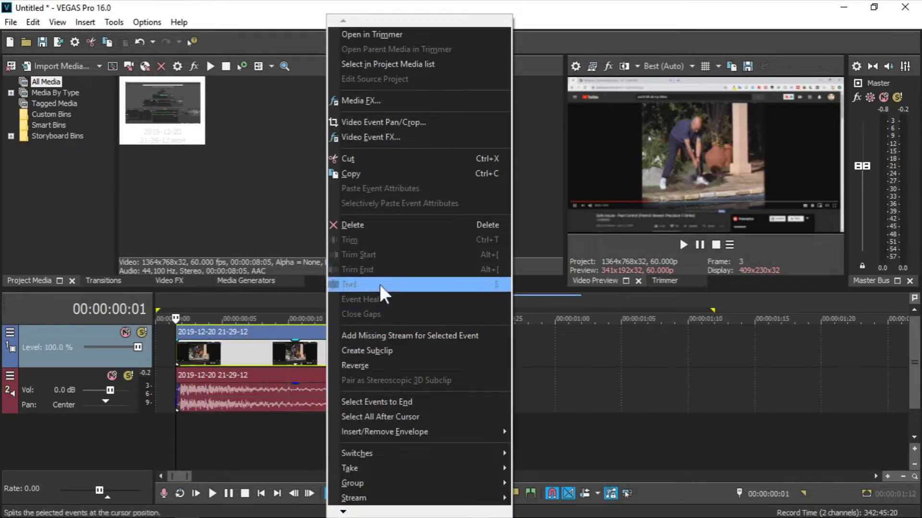
click(375, 230)
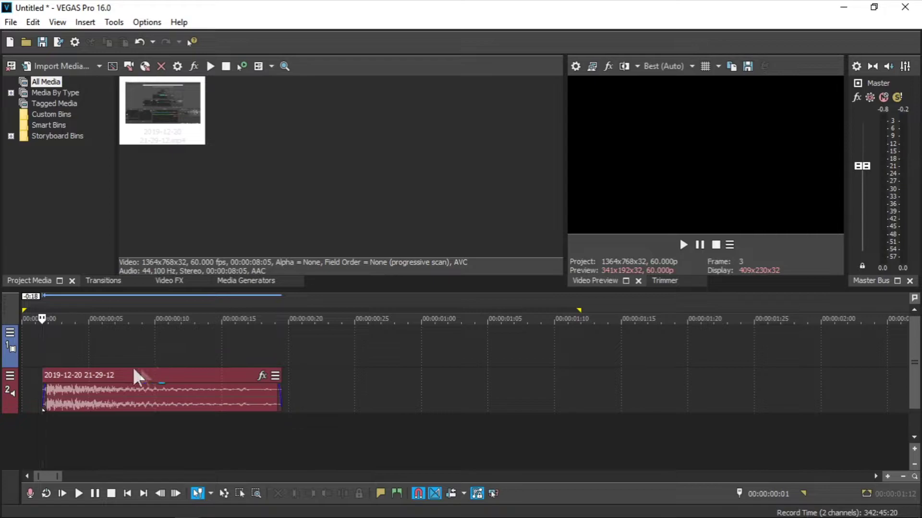
Step: Play the remaining gunshot audio and place the playhead at its end, at 00:00:00:19
click(682, 245)
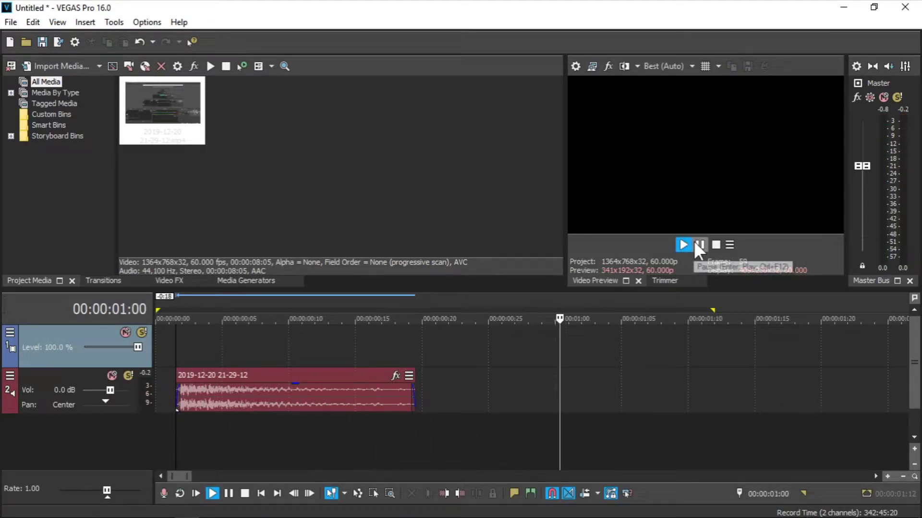
click(699, 244)
click(413, 429)
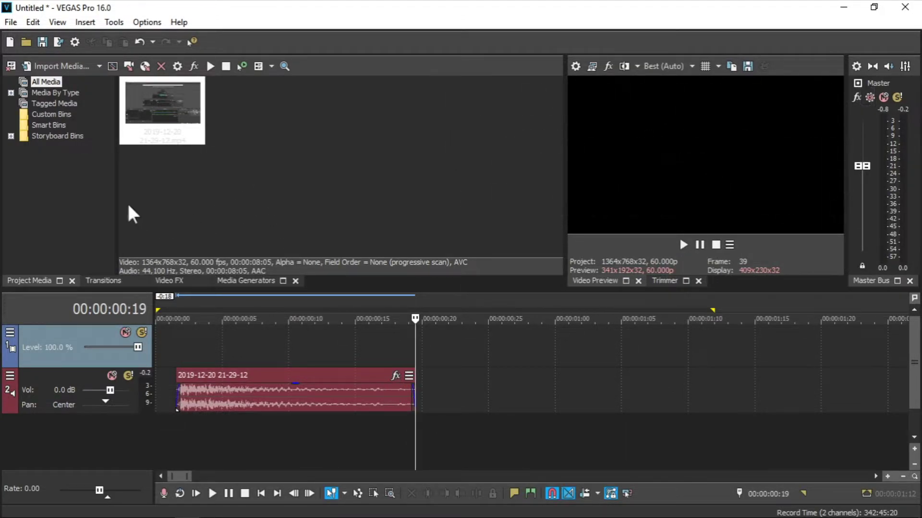
Step: Import m14dmr.ogg from the sounds folder into the project media
click(60, 71)
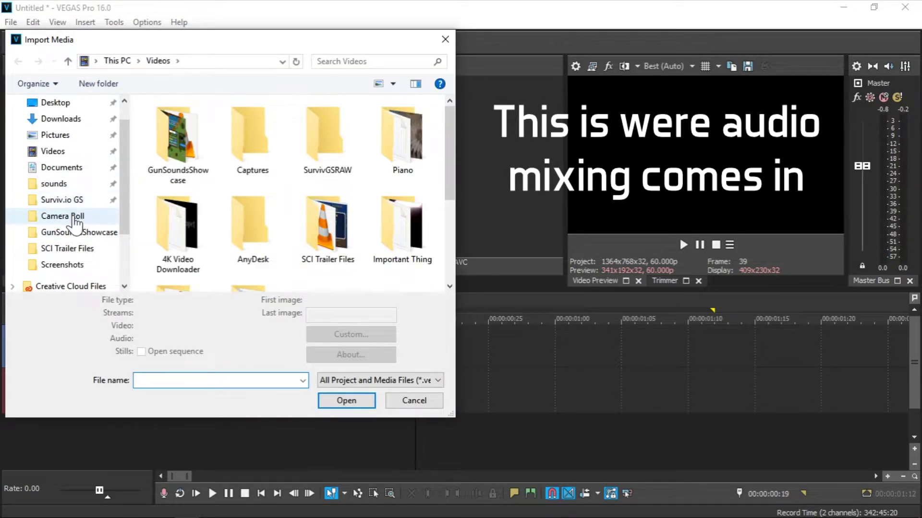
click(74, 185)
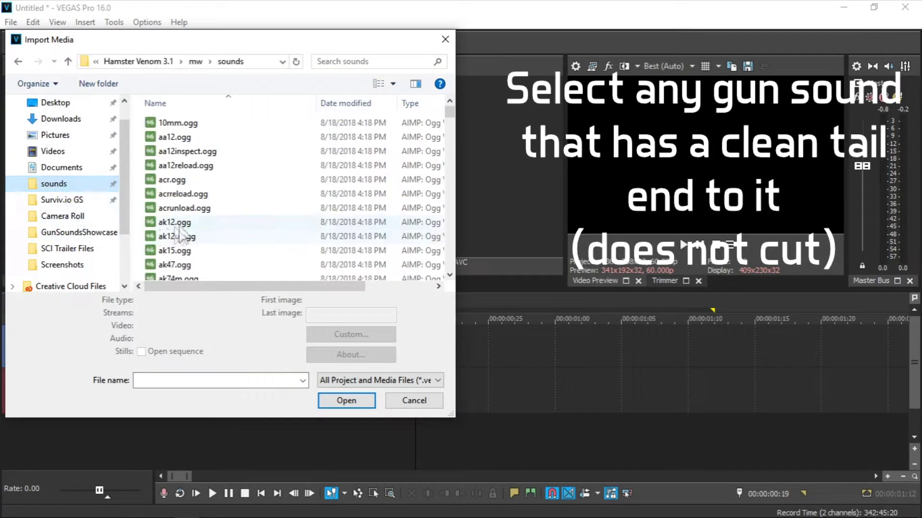
scroll(191, 229, down, 10)
scroll(192, 231, down, 15)
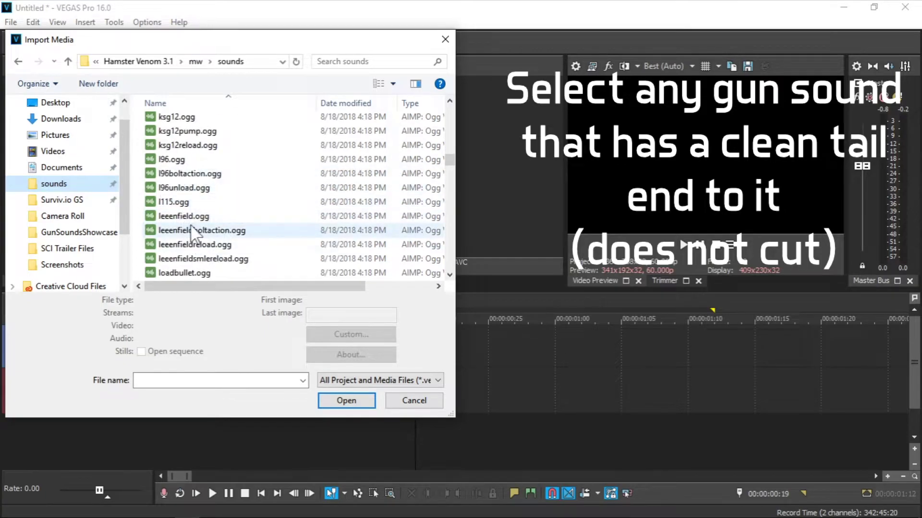
double_click(208, 202)
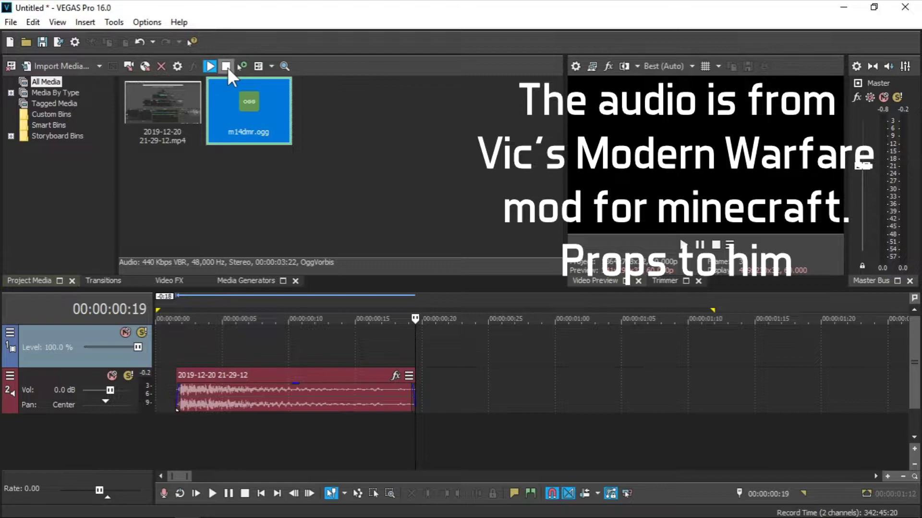
Step: Place the m14dmr sound on a new audio track below the gunshot, aligned with the gunshot's start
drag(238, 138, 180, 436)
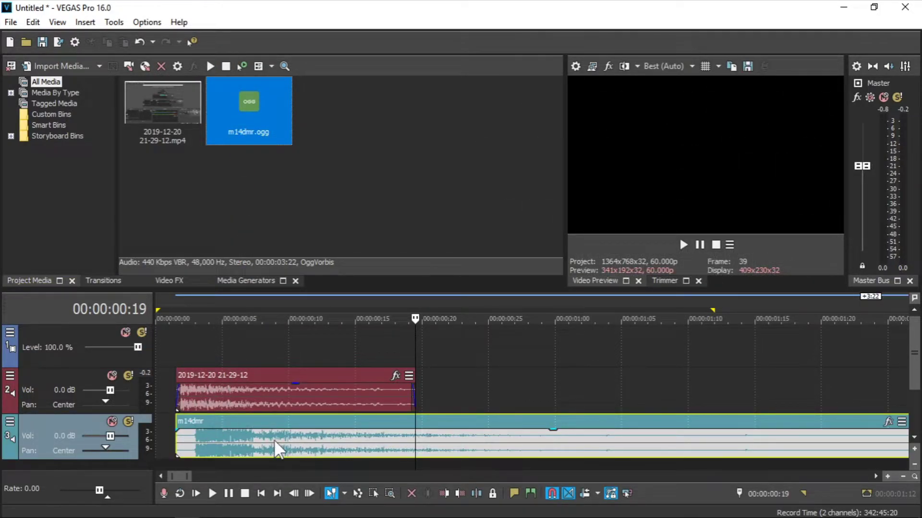
scroll(278, 449, down, 6)
scroll(278, 448, up, 3)
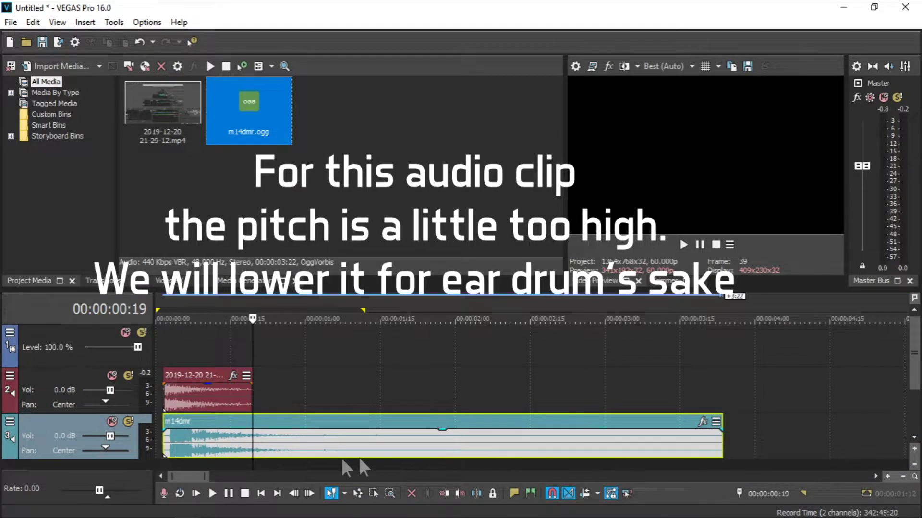
Step: Set the m14dmr event's time stretch / pitch shift method to Classic with a pitch change of -3
right_click(315, 451)
mouse_move(366, 512)
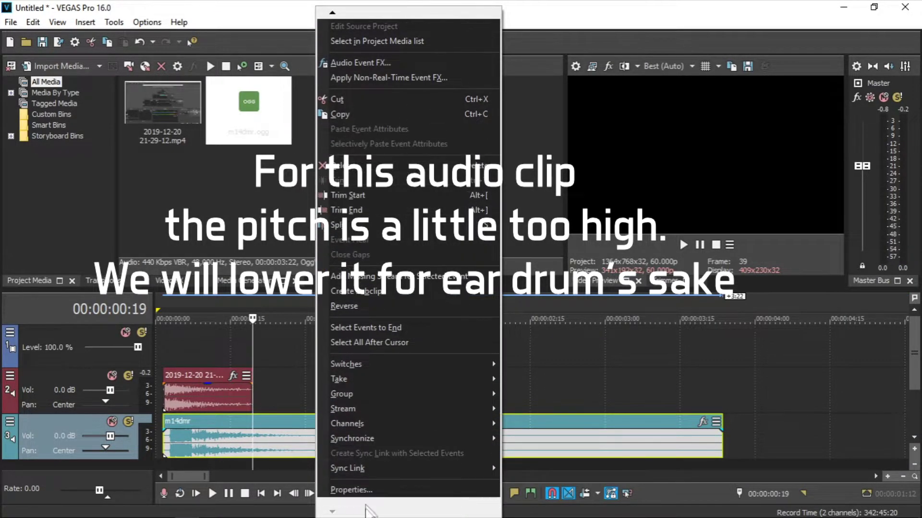
click(375, 489)
click(448, 223)
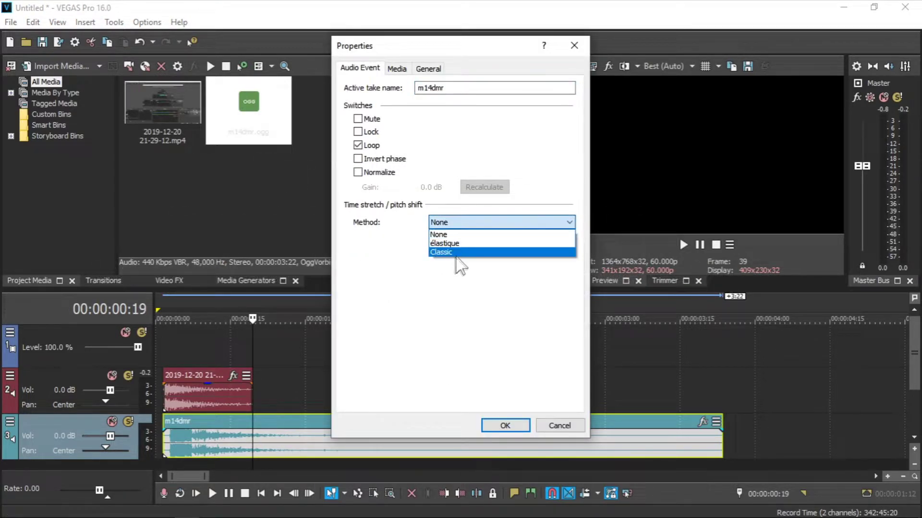
click(456, 252)
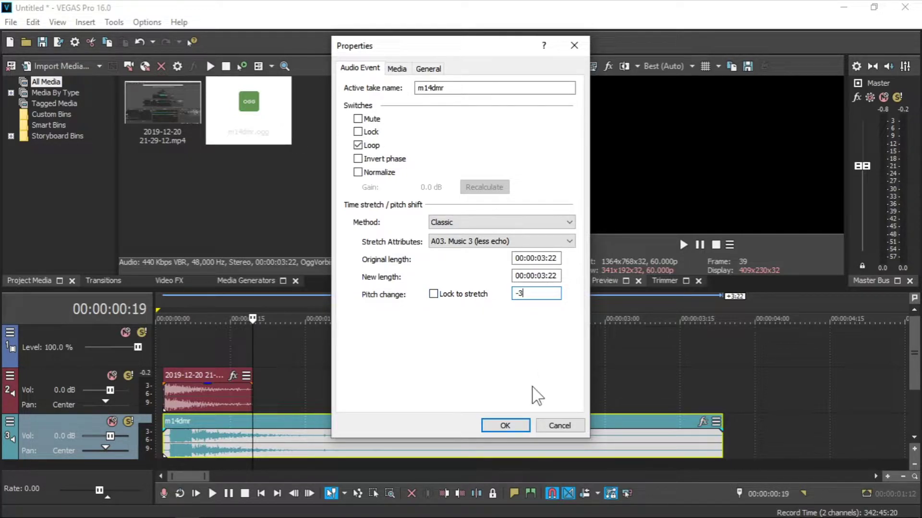
click(505, 425)
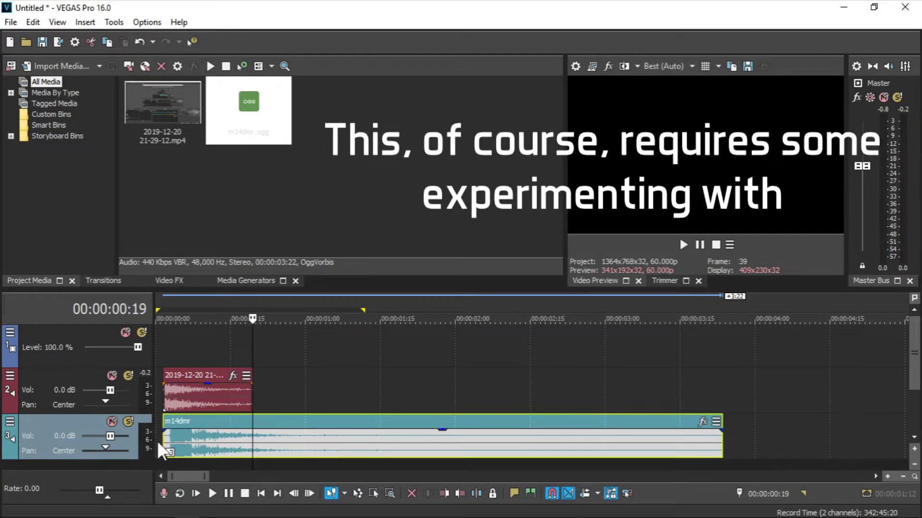
Step: Play the gunshot and the m14dmr sound together from the start of the timeline
click(168, 346)
click(155, 346)
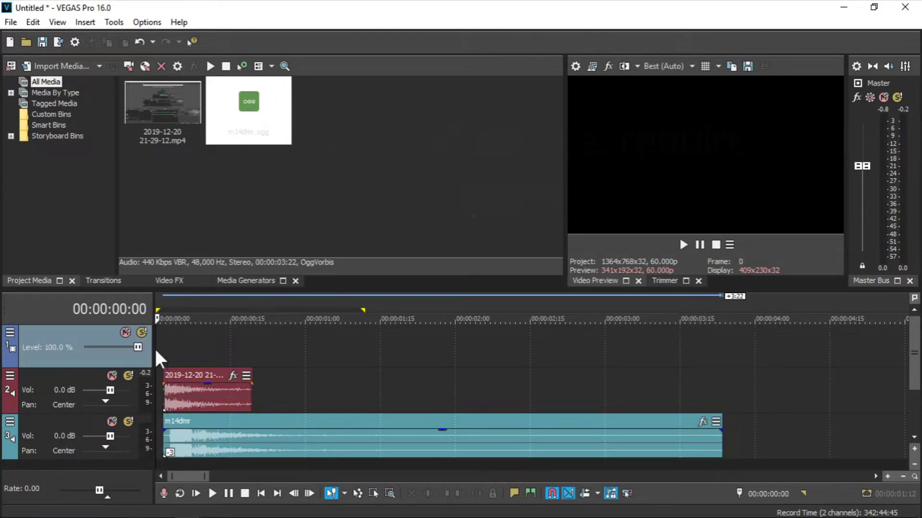
click(684, 244)
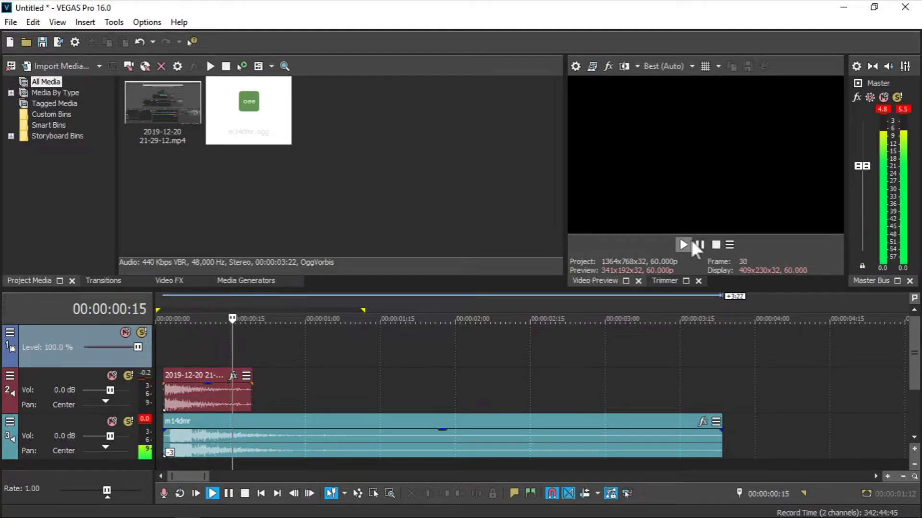
Step: Move the m14dmr event onto the gunshot's track at about 00:00:01:00 and play it on its own
drag(343, 422, 482, 407)
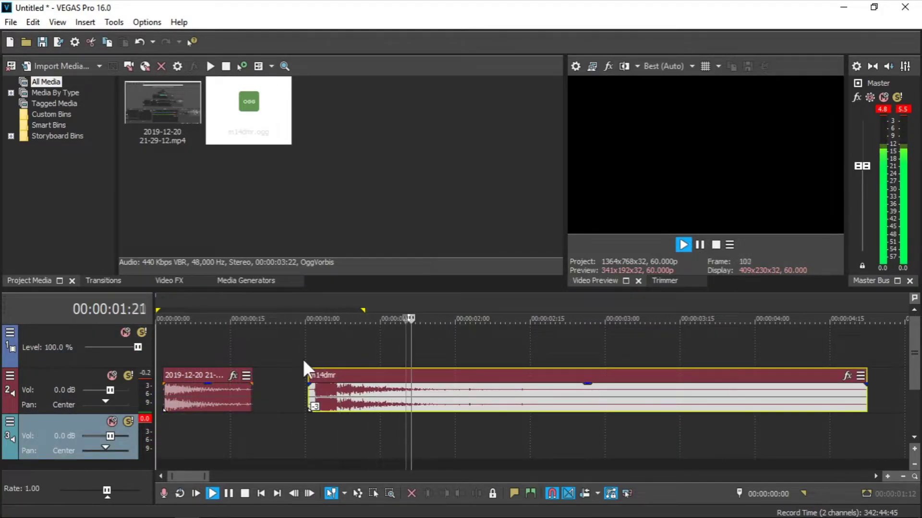
click(303, 358)
click(681, 245)
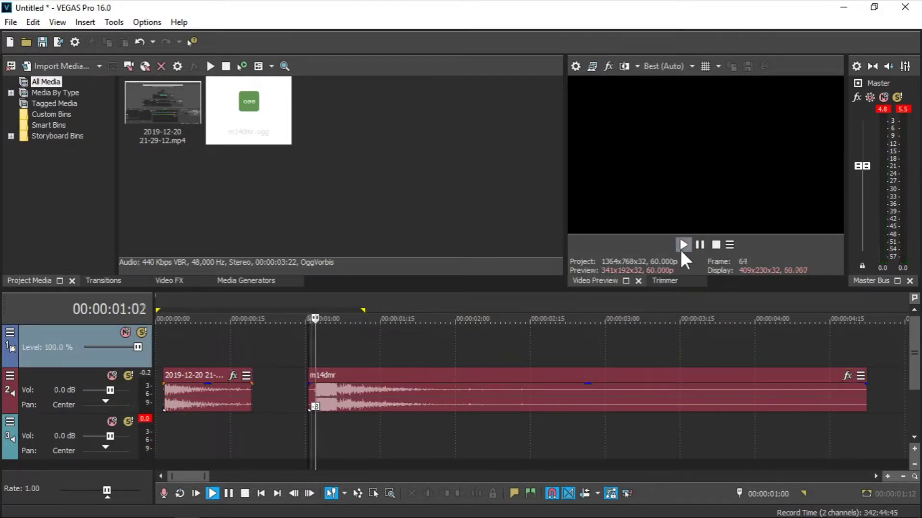
click(716, 246)
Step: Set the m14dmr event's pitch change to -6 and play the event
right_click(401, 408)
mouse_move(444, 511)
click(449, 490)
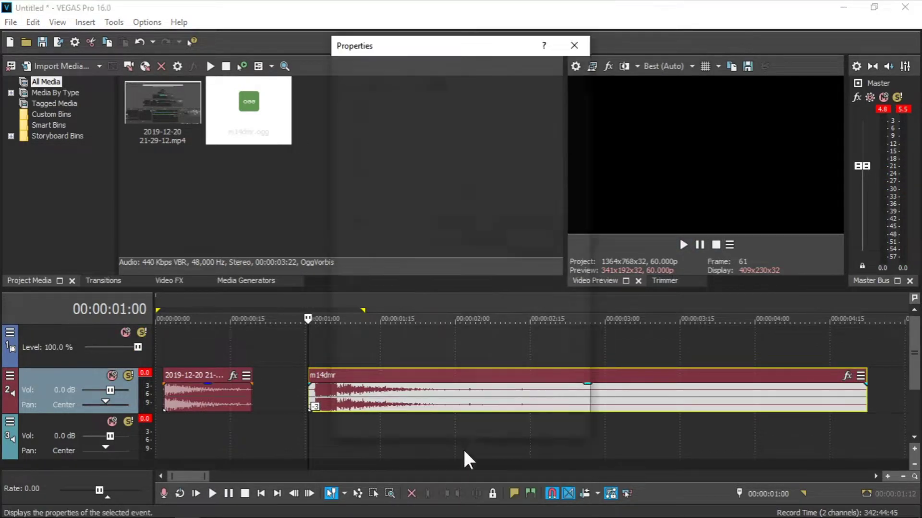
drag(551, 296, 518, 298)
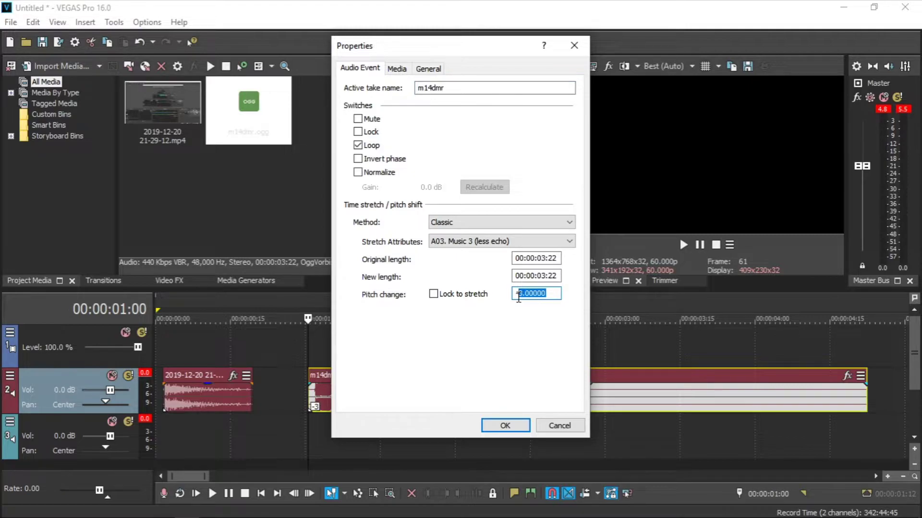
key(Return)
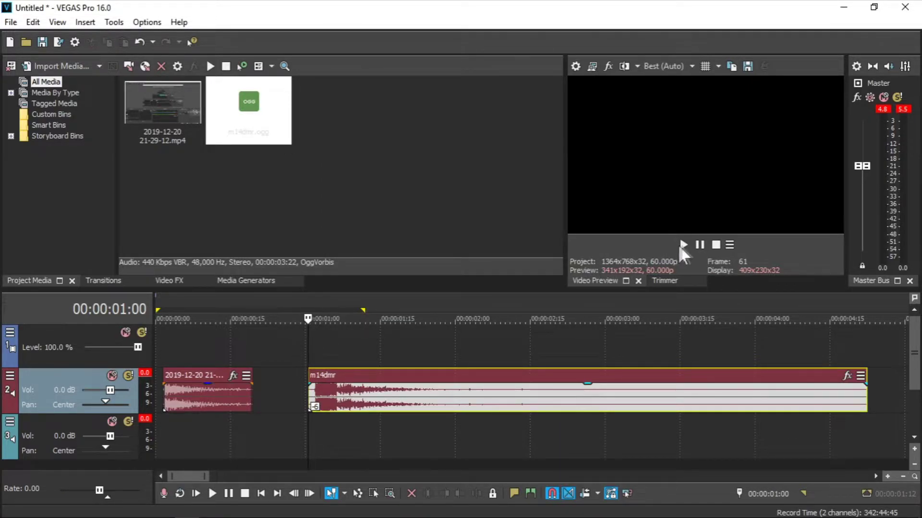
click(681, 244)
click(715, 245)
Step: Trim the silent start of the m14dmr event to 00:00:01:02, where its waveform begins
scroll(343, 442, up, 2)
scroll(343, 436, up, 1)
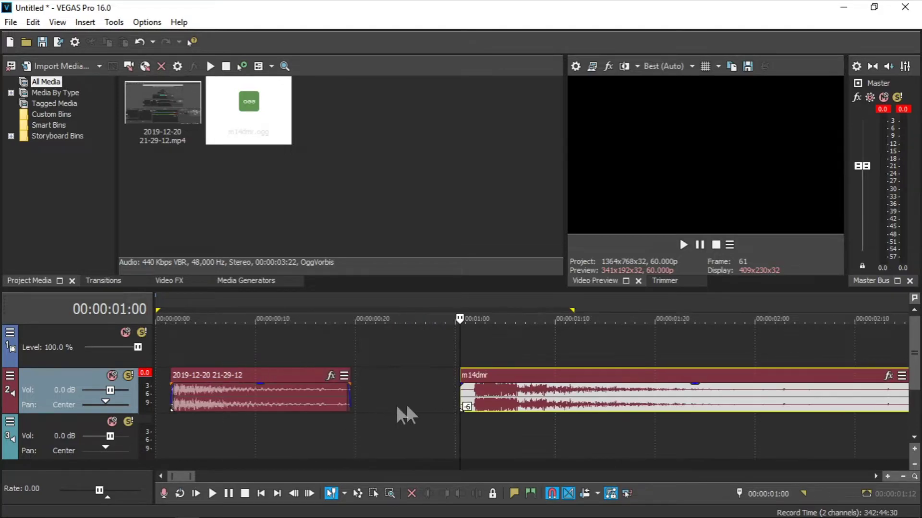
scroll(481, 407, up, 1)
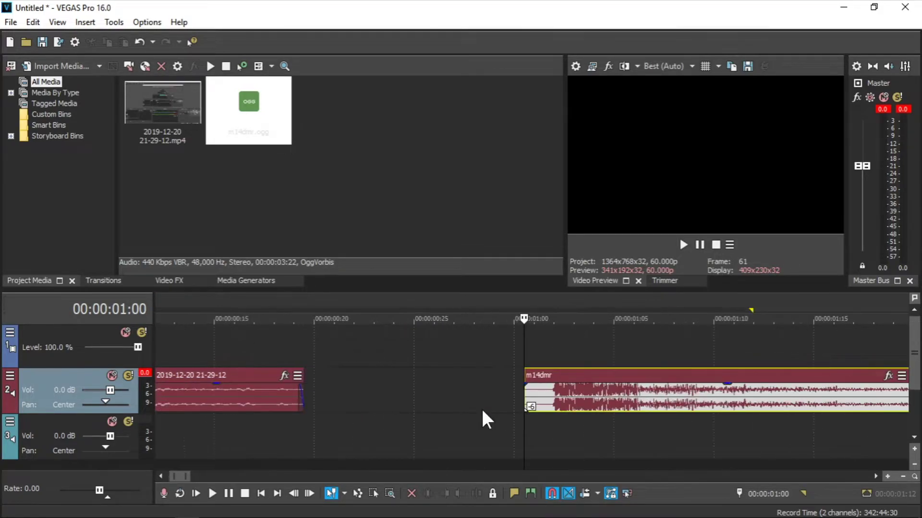
click(563, 445)
scroll(562, 446, up, 1)
key(Left)
key(Left)
key(Right)
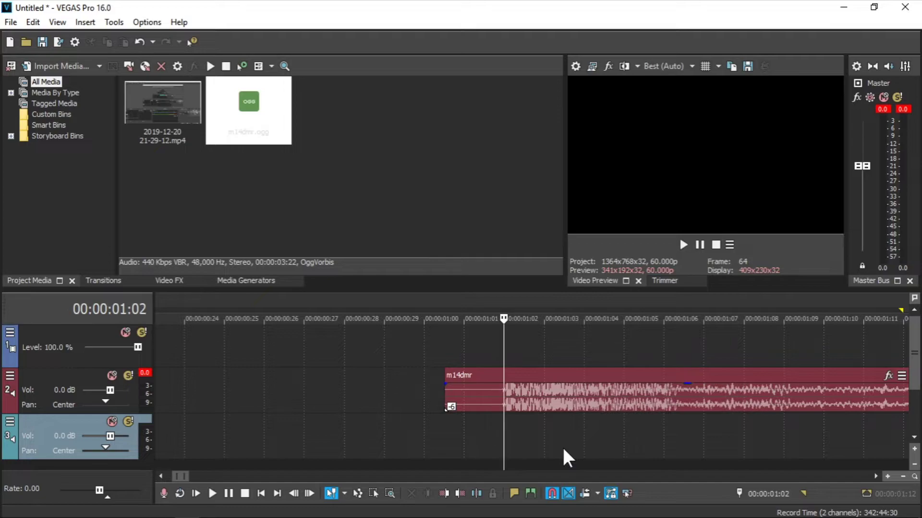
drag(447, 390, 504, 399)
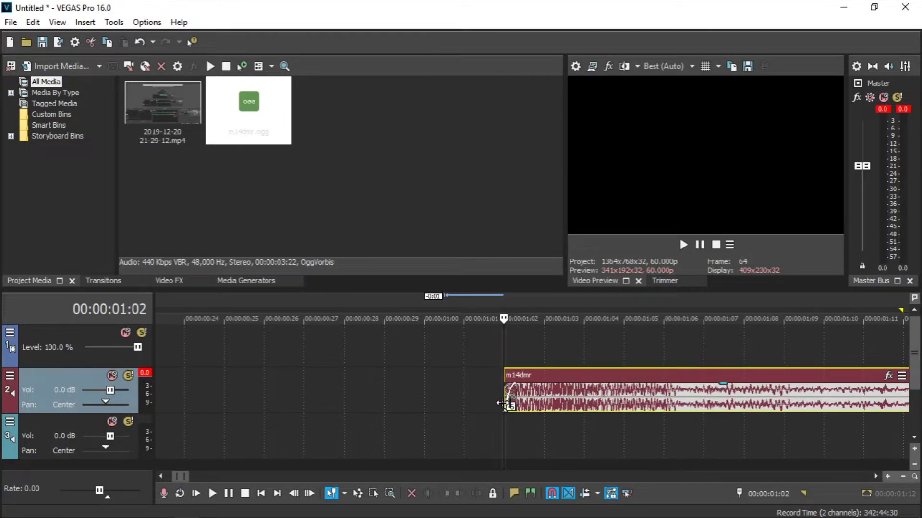
Step: Move the trimmed m14dmr event onto the third track, aligned with the gunshot's start
scroll(465, 408, down, 2)
scroll(476, 405, down, 1)
drag(245, 468, 232, 437)
Step: Place the playhead at the events' start, at 00:00:00:01, and play the two layered sounds
click(162, 354)
scroll(212, 416, up, 5)
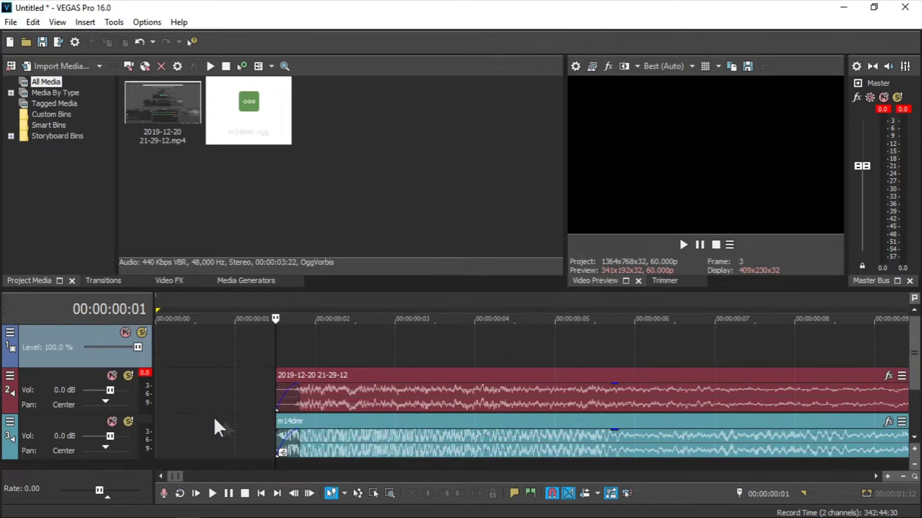
click(684, 244)
scroll(478, 403, down, 2)
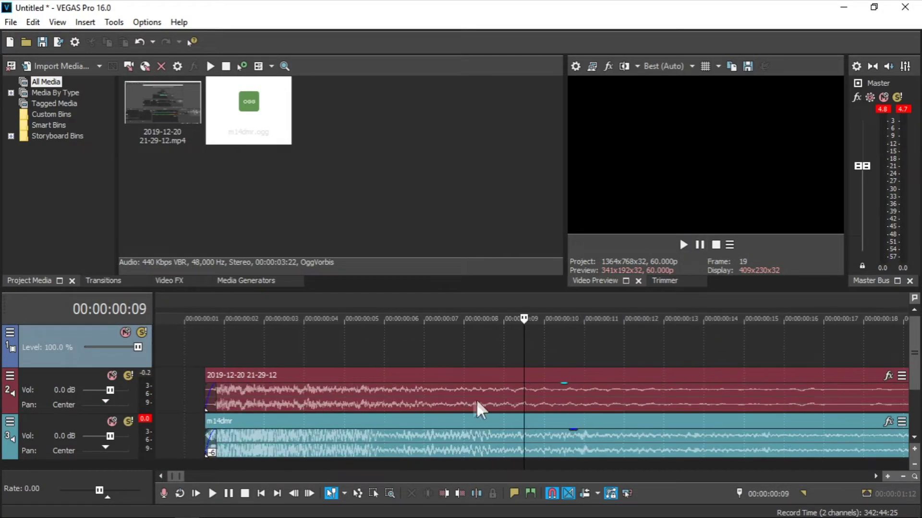
scroll(246, 435, down, 3)
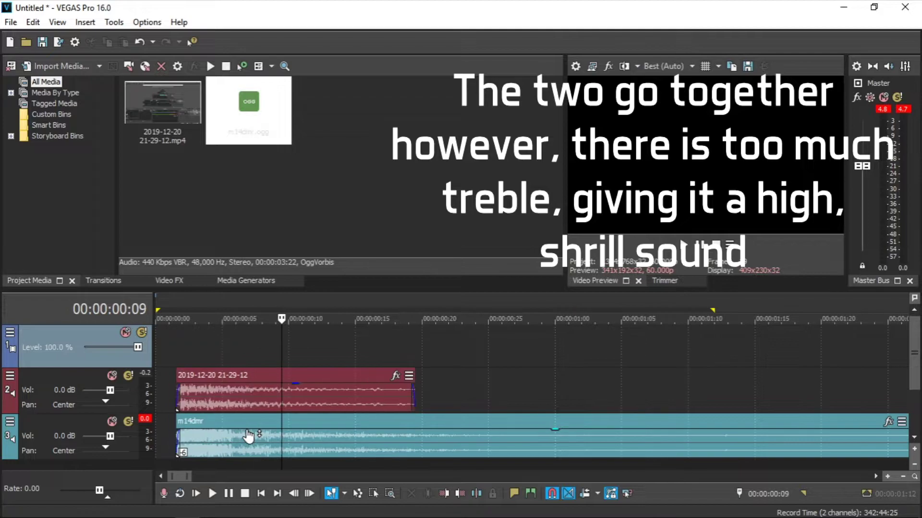
Step: Add ExpressFX Equalization to the gunshot event and raise its bass to 4.0 dB
click(396, 375)
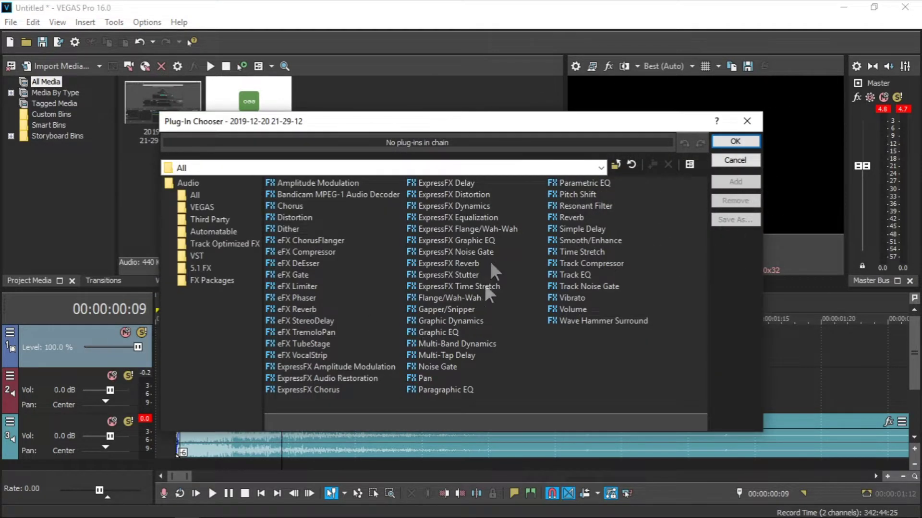
click(473, 218)
click(735, 141)
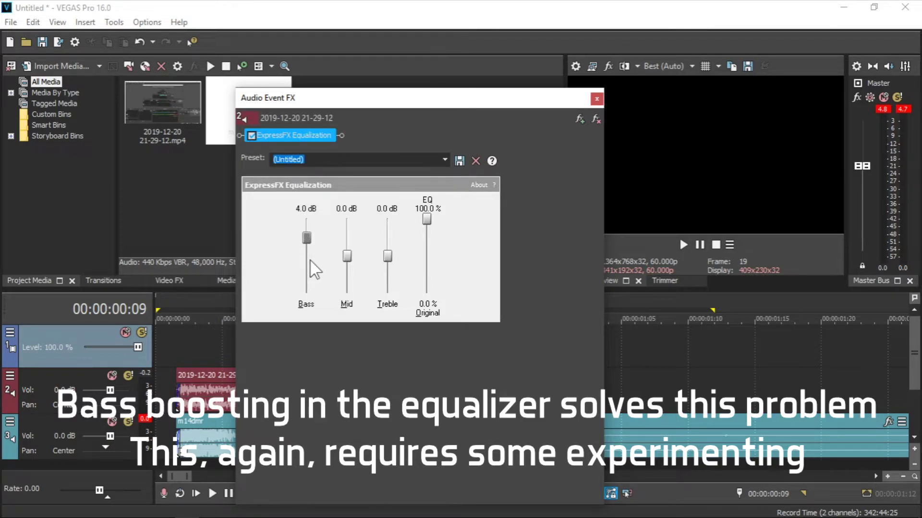
click(597, 99)
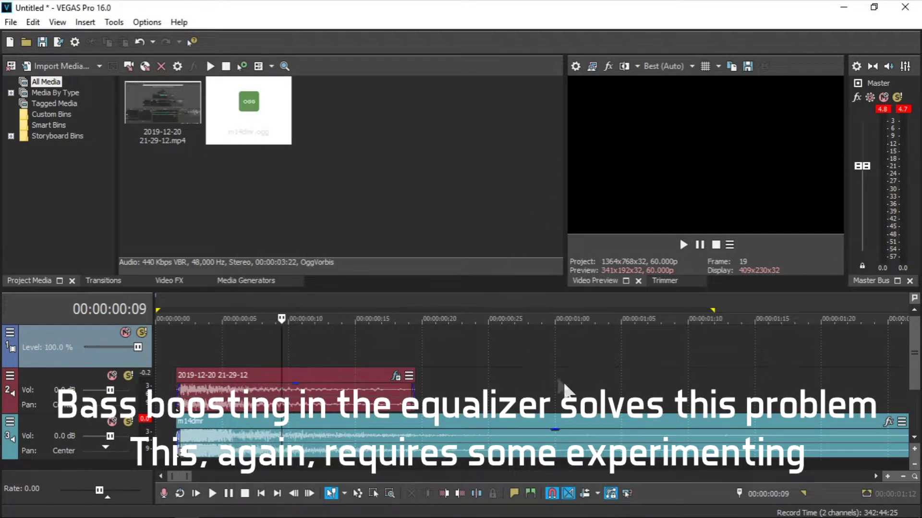
Step: Add ExpressFX Equalization to the m14dmr event and raise its bass to 7.0 dB
scroll(556, 376, down, 5)
click(691, 423)
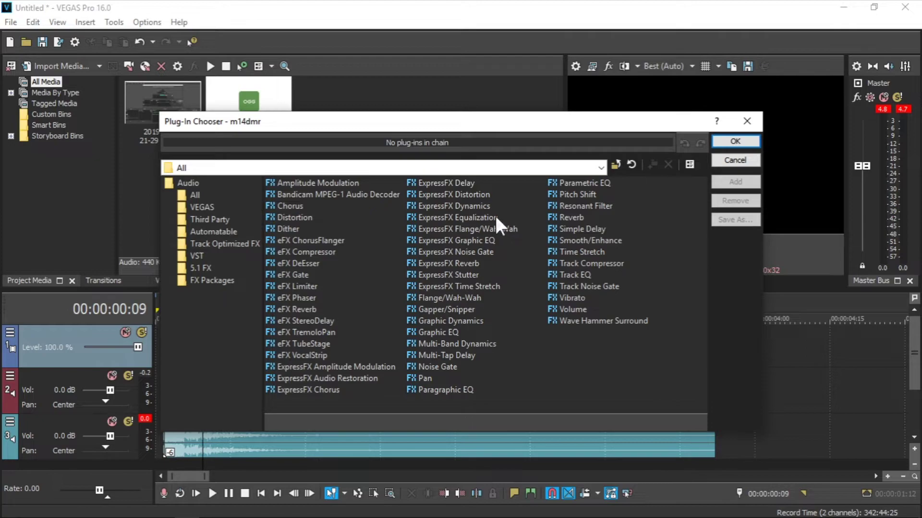
click(480, 218)
click(718, 142)
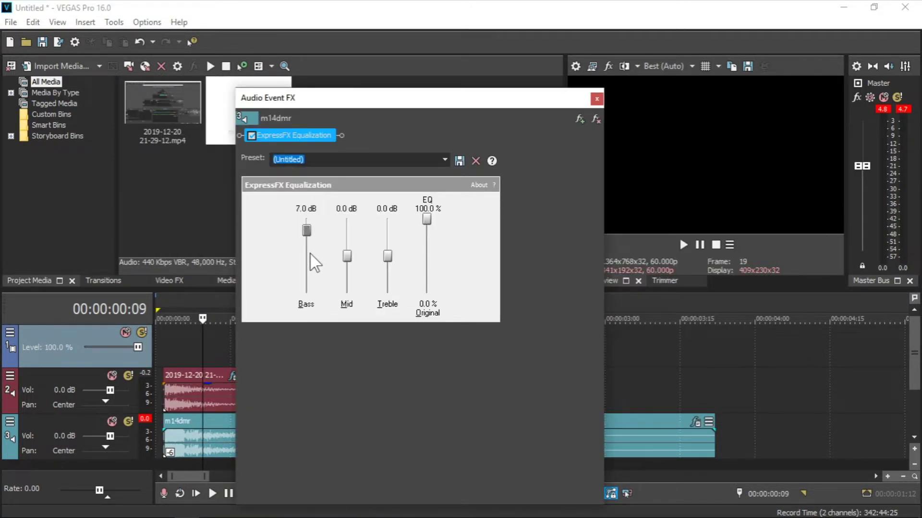
click(597, 99)
Step: Play the bass-boosted mix from the start of both events
click(167, 355)
click(683, 245)
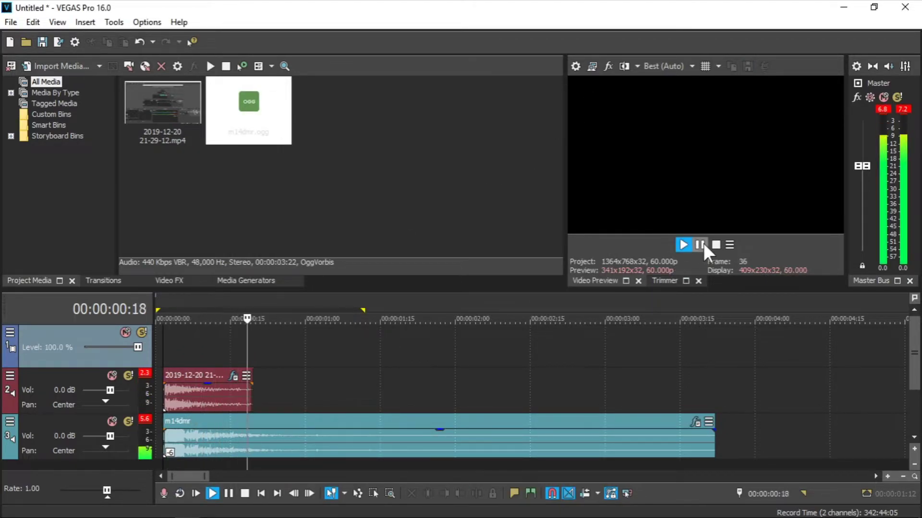
click(715, 246)
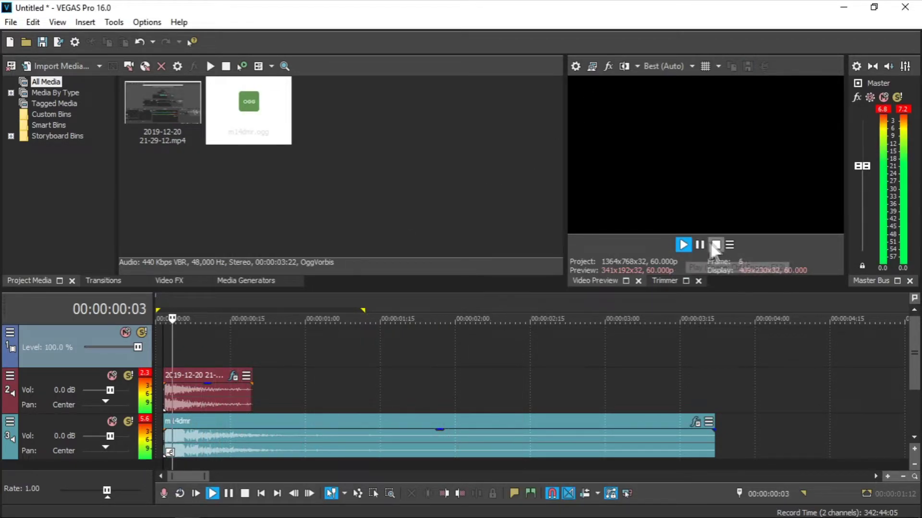
Step: Fade out the gunshot event from about 00:00:00:10 to its end and fade in the m14dmr event until about 00:00:00:23
scroll(187, 446, up, 4)
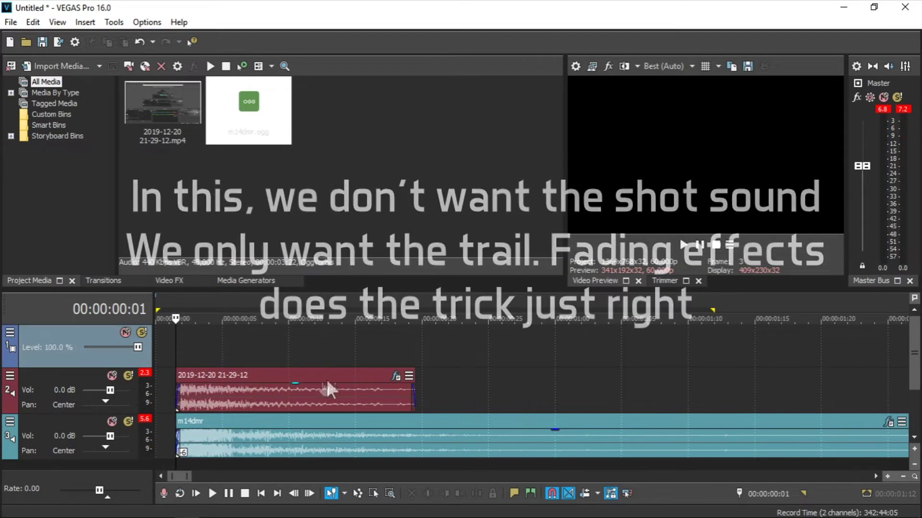
drag(414, 390, 285, 409)
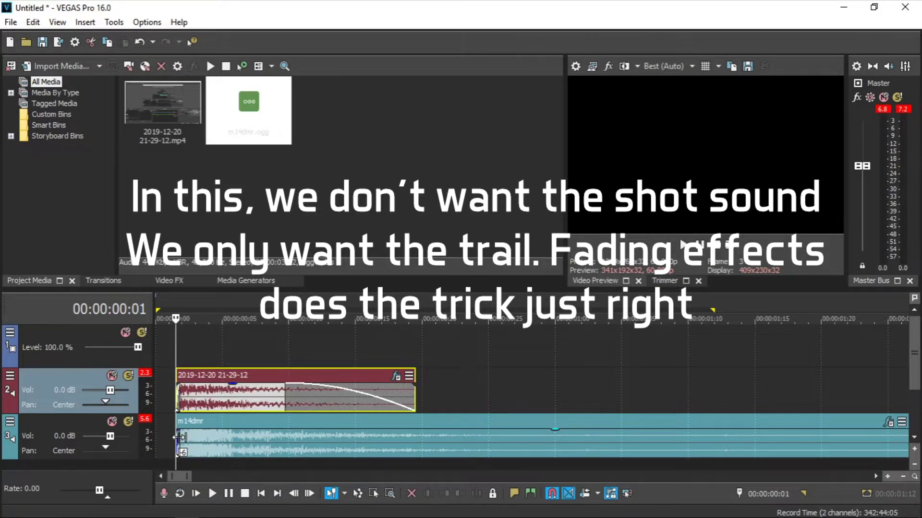
drag(179, 435, 458, 434)
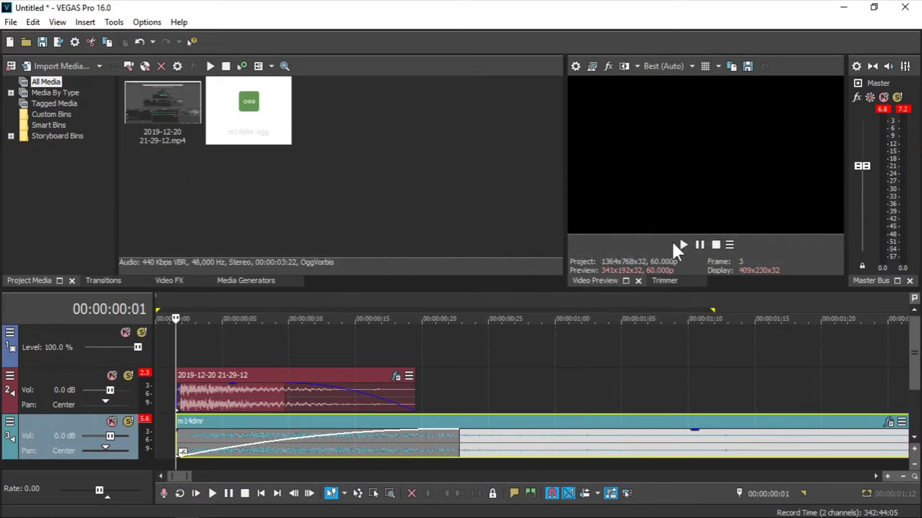
Step: Play the mix with the fades from the start of both events
click(682, 245)
scroll(572, 378, down, 3)
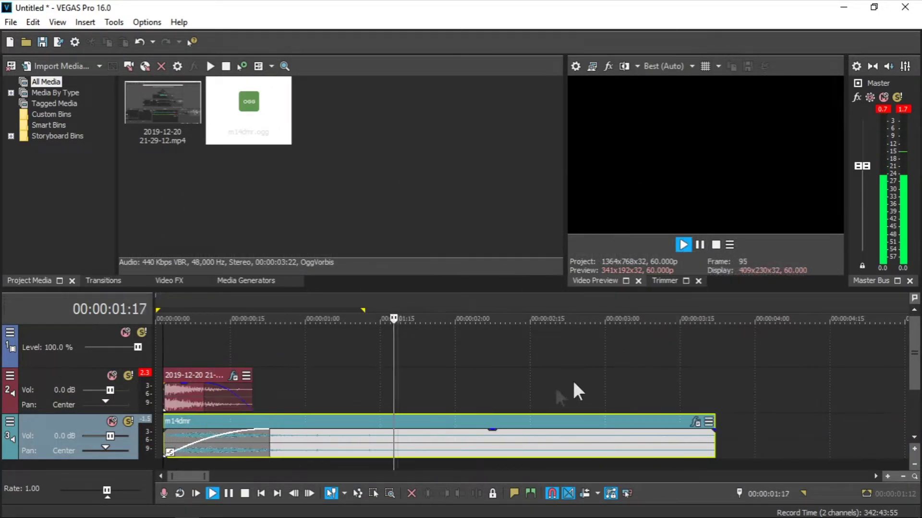
Step: Compare the full mix with the gunshot alone by moving the m14dmr event aside and returning it under the gunshot
click(687, 246)
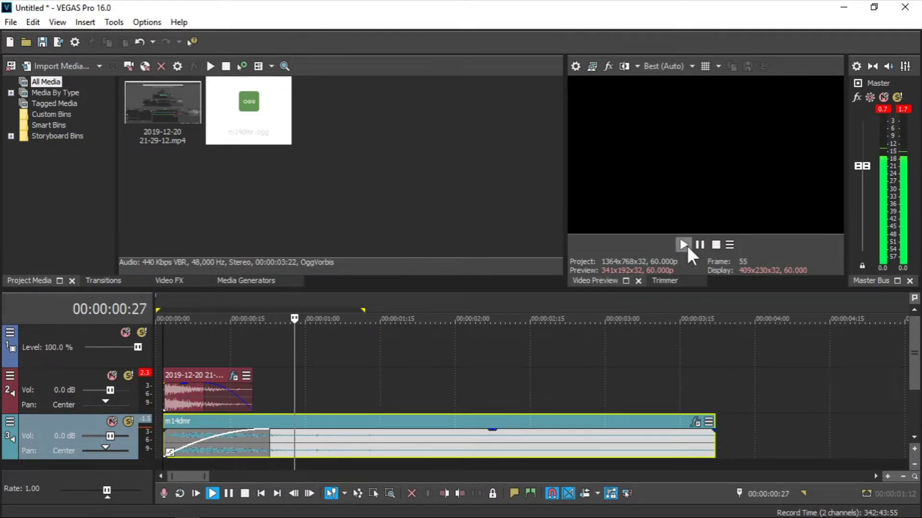
click(712, 245)
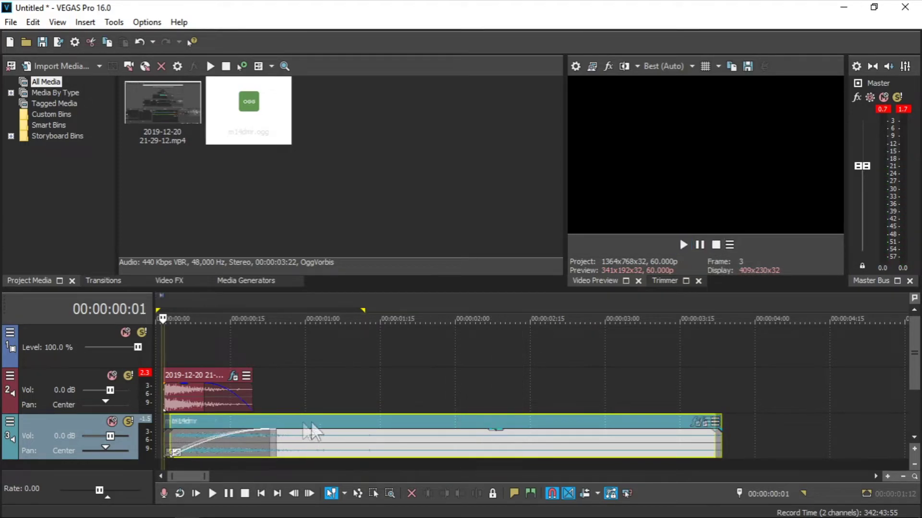
drag(302, 429, 576, 384)
click(683, 245)
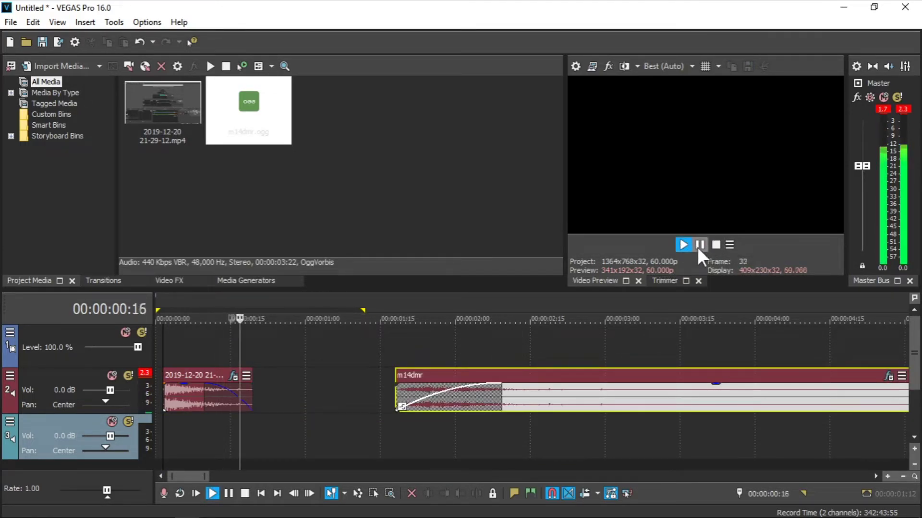
click(715, 245)
drag(462, 376, 228, 435)
click(689, 245)
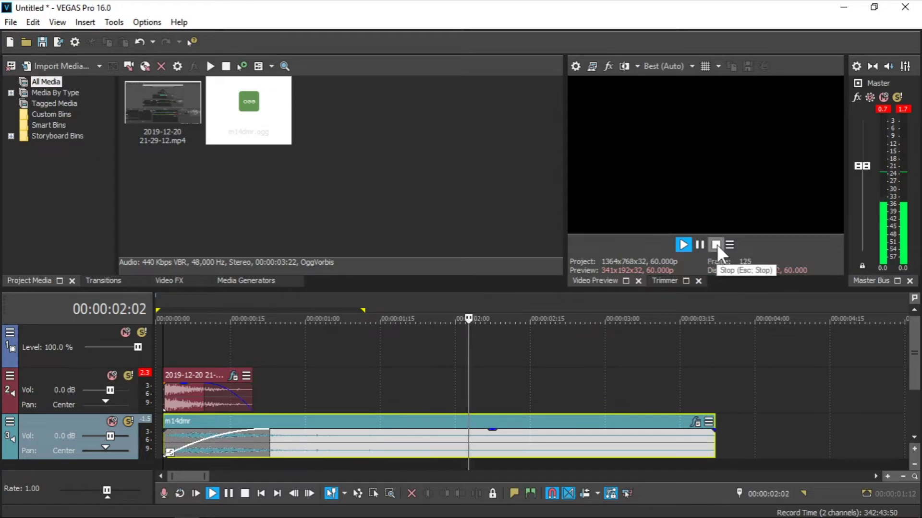
click(715, 245)
Step: Change the m14dmr event's fade-in curve to linear and play the mix from the start
scroll(232, 422, up, 5)
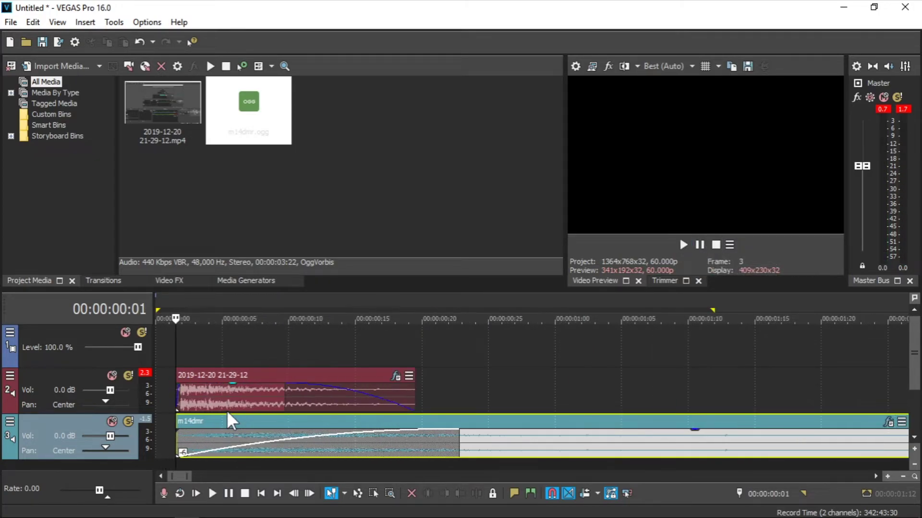
right_click(413, 442)
click(287, 441)
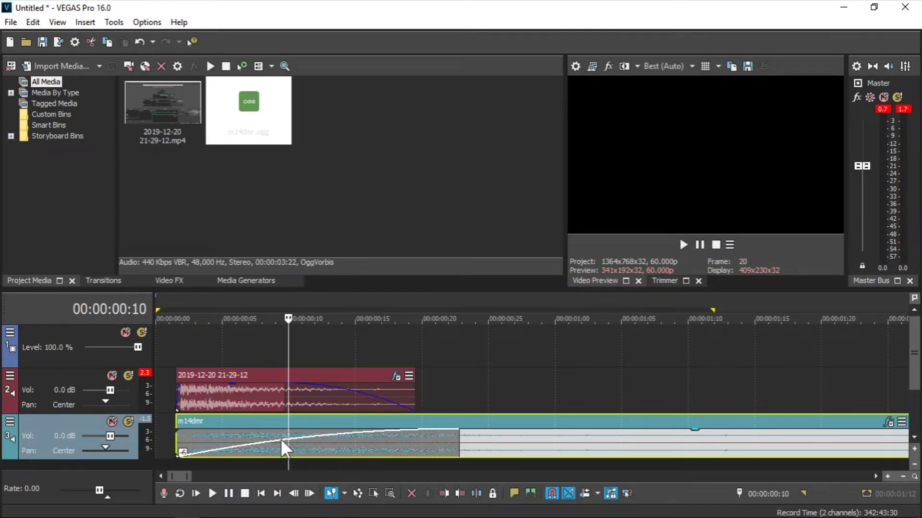
double_click(281, 438)
click(456, 434)
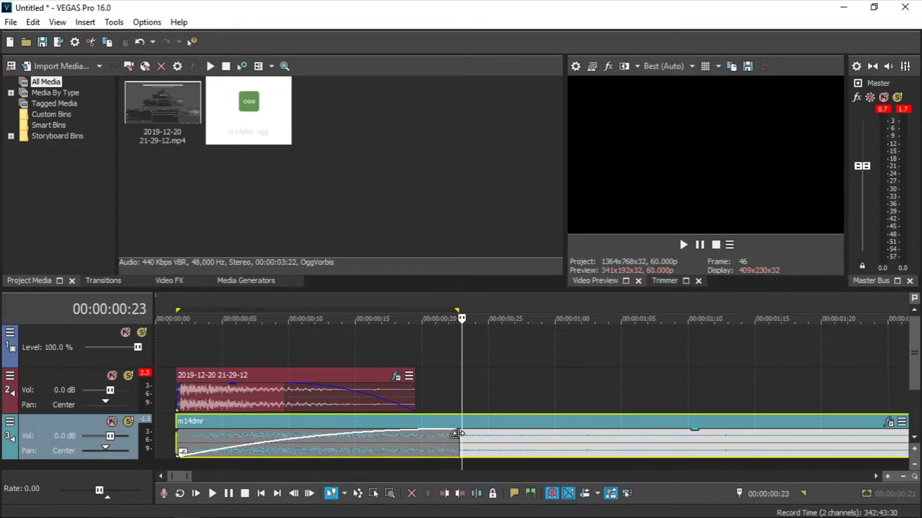
right_click(457, 433)
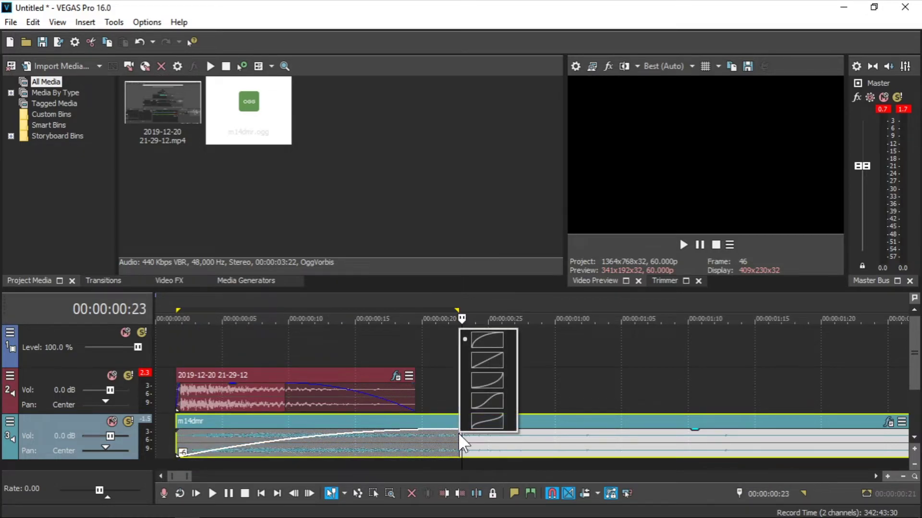
click(495, 364)
click(162, 338)
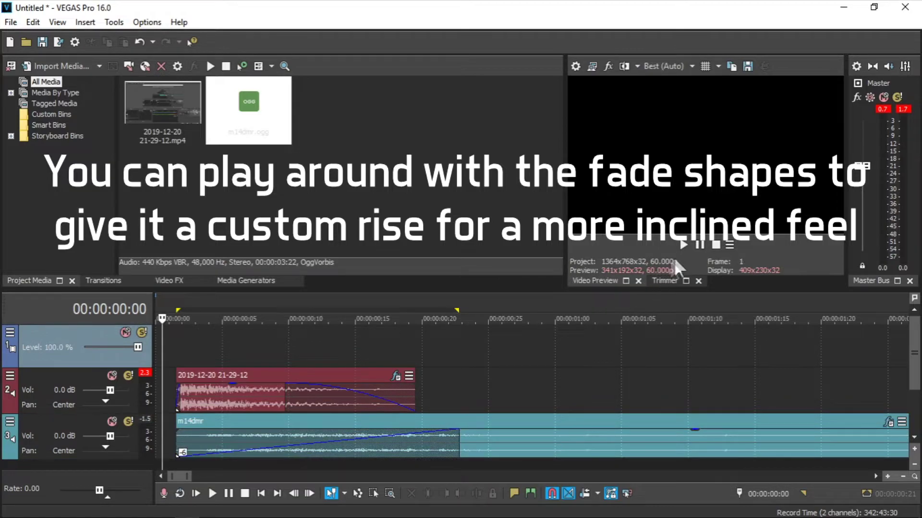
click(684, 244)
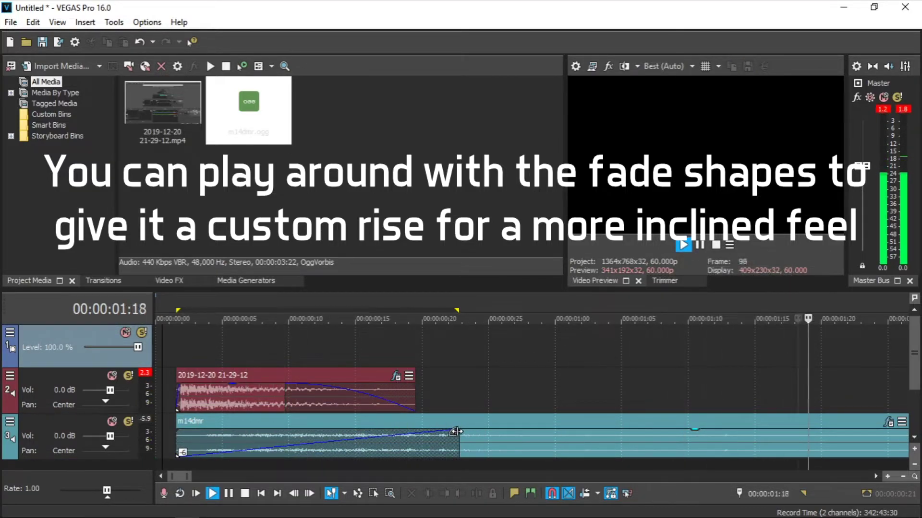
click(715, 245)
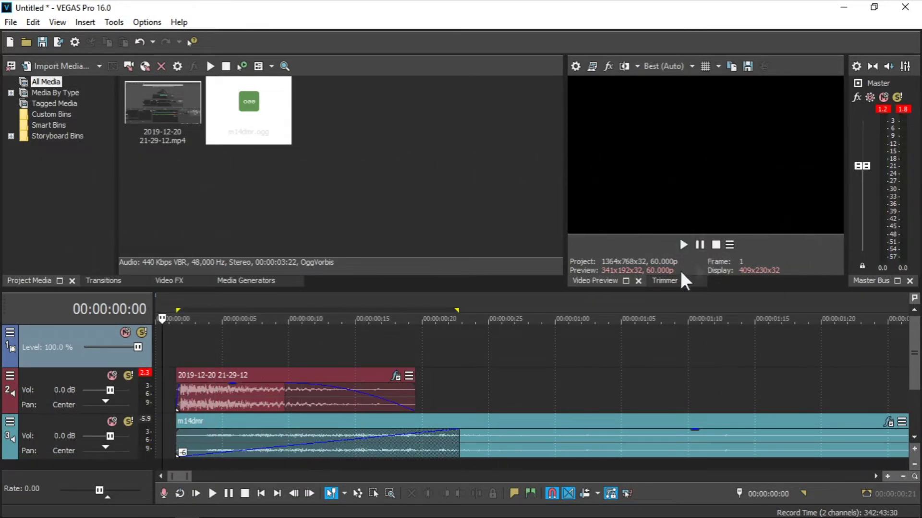
Step: Change the m14dmr event's fade-in to the slow curve and play the mix
right_click(457, 440)
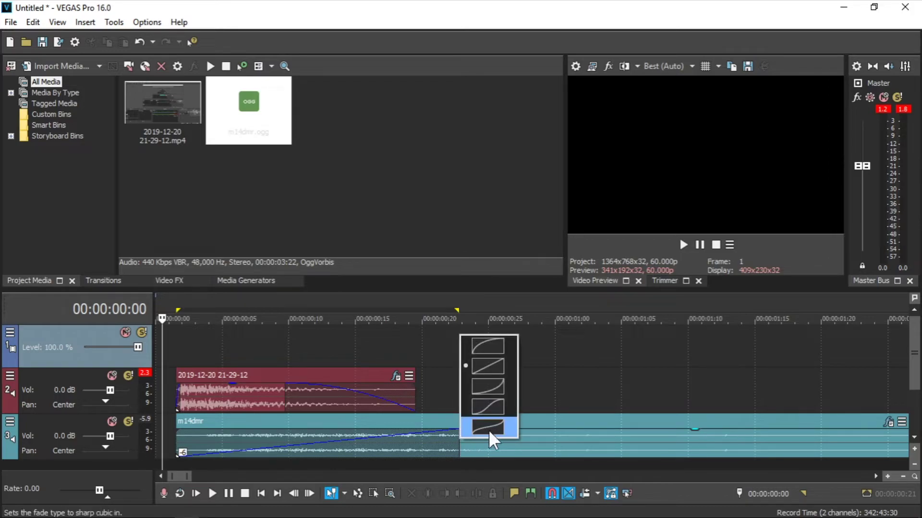
click(499, 389)
click(683, 245)
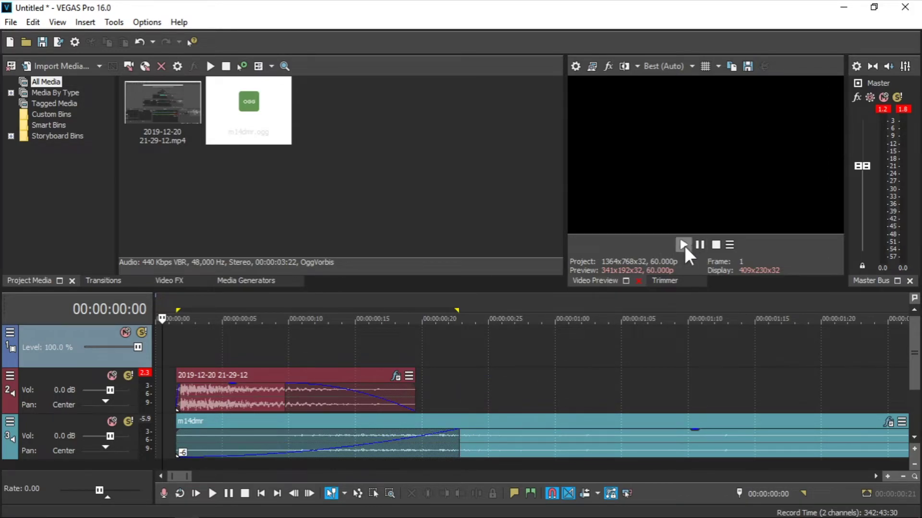
click(710, 248)
Step: Set the m14dmr event's fade-in to the smooth S-shaped curve and play the mix
right_click(458, 439)
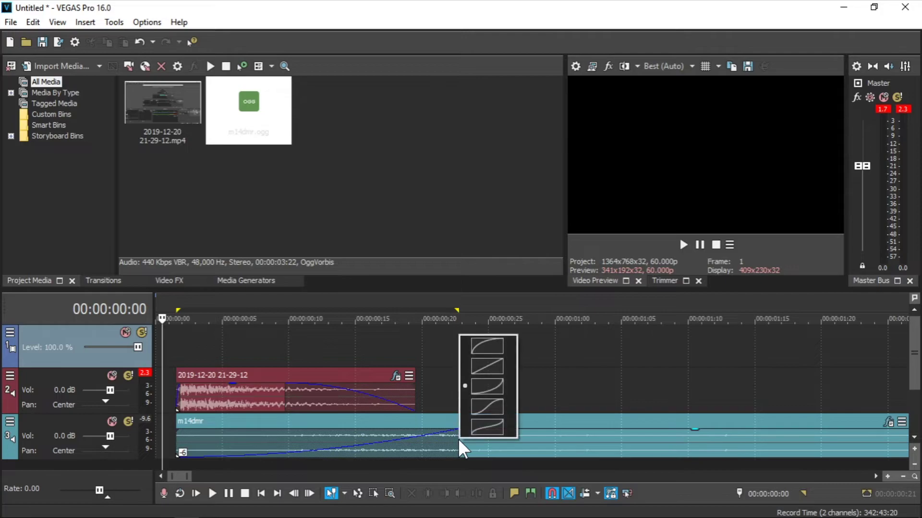
click(494, 405)
click(682, 245)
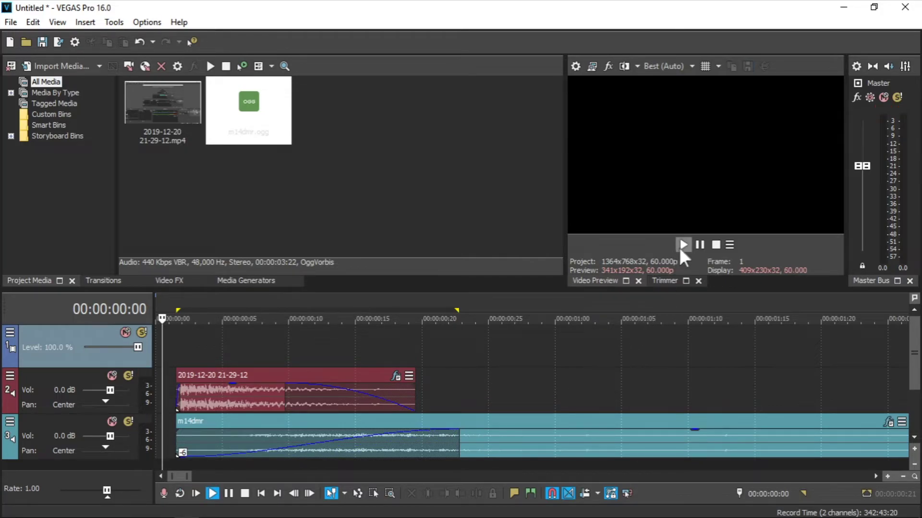
click(704, 246)
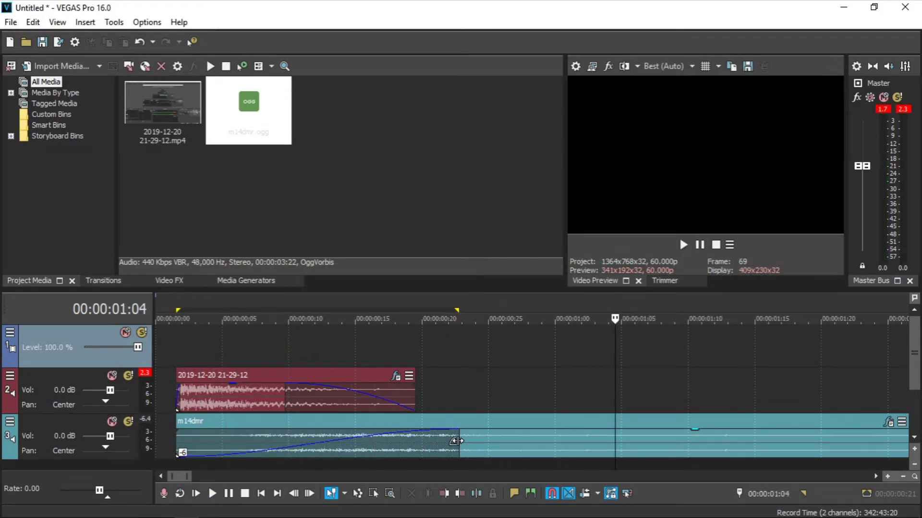
Step: Lengthen the m14dmr event's fade-in to about 00:00:01:13 and play the mix from the start
drag(457, 441, 727, 432)
click(191, 341)
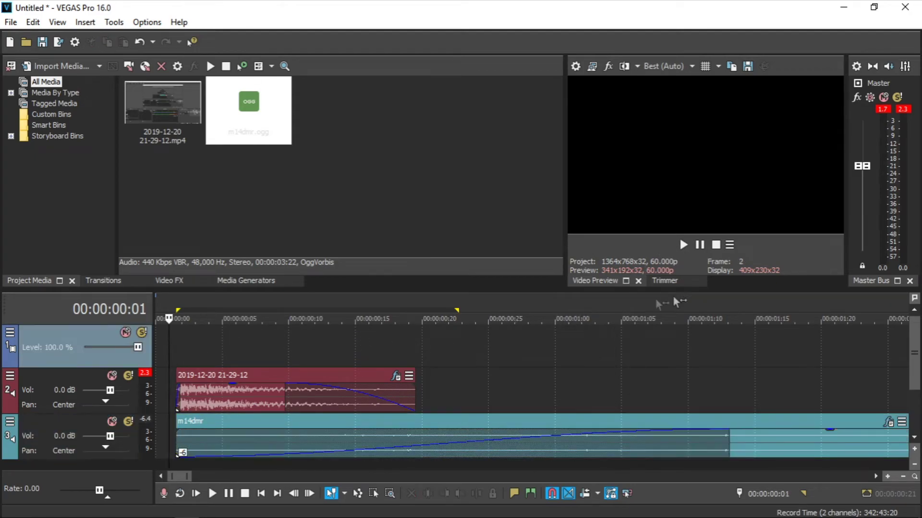
click(687, 246)
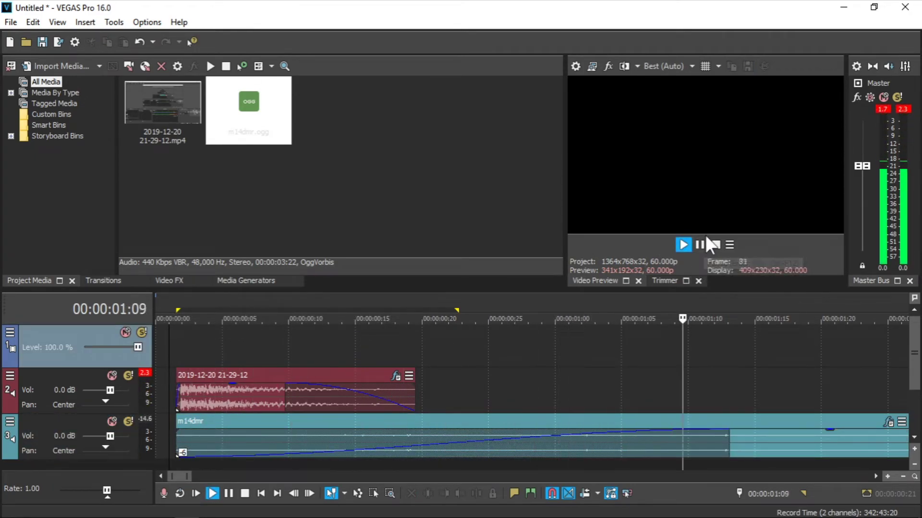
click(687, 245)
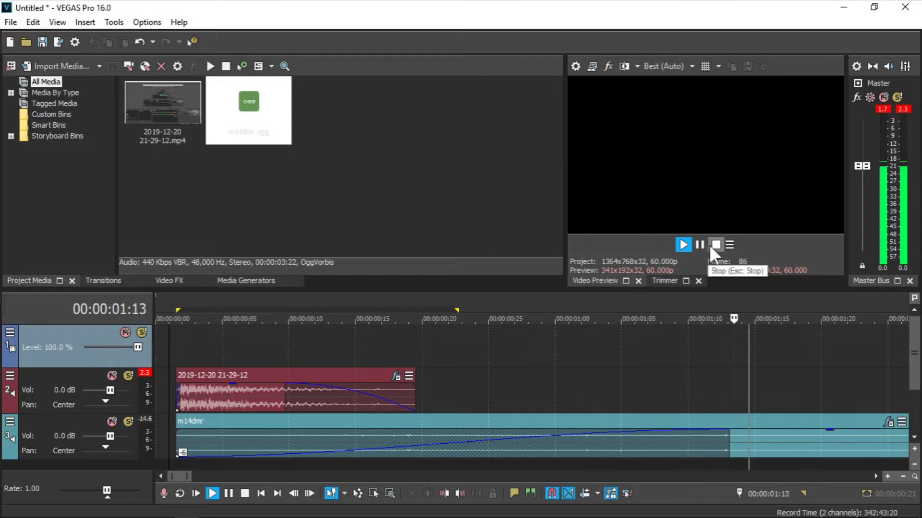
click(715, 245)
Step: Move the m14dmr event aside to hear the gunshot alone, and put it back to play the mix with the longer fade
drag(283, 424, 609, 426)
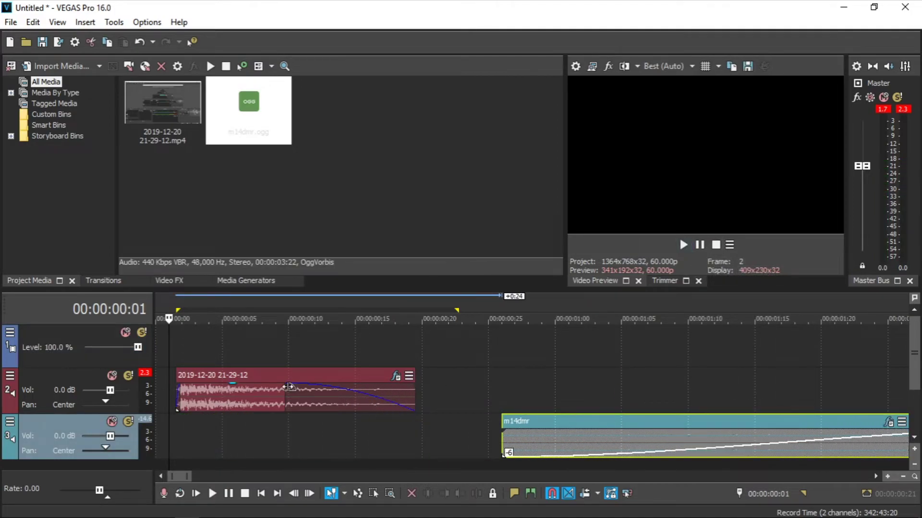
click(684, 245)
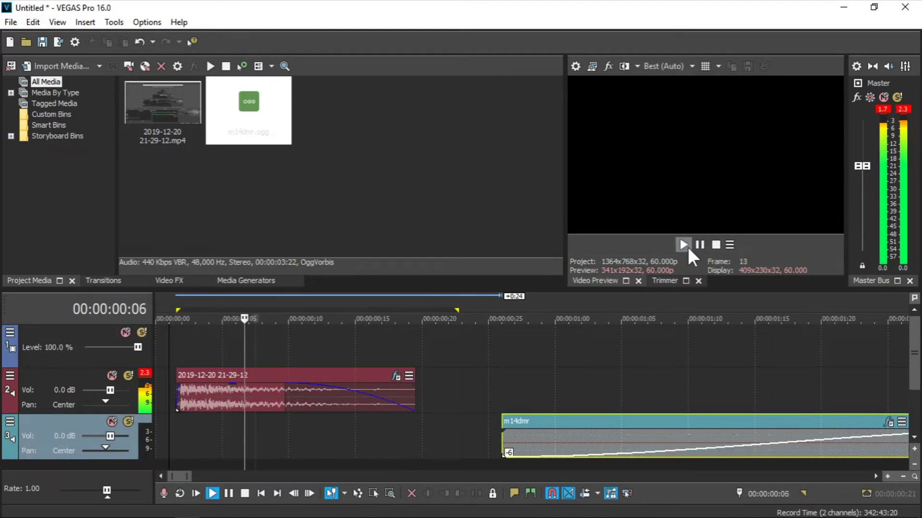
drag(574, 426, 245, 403)
click(685, 245)
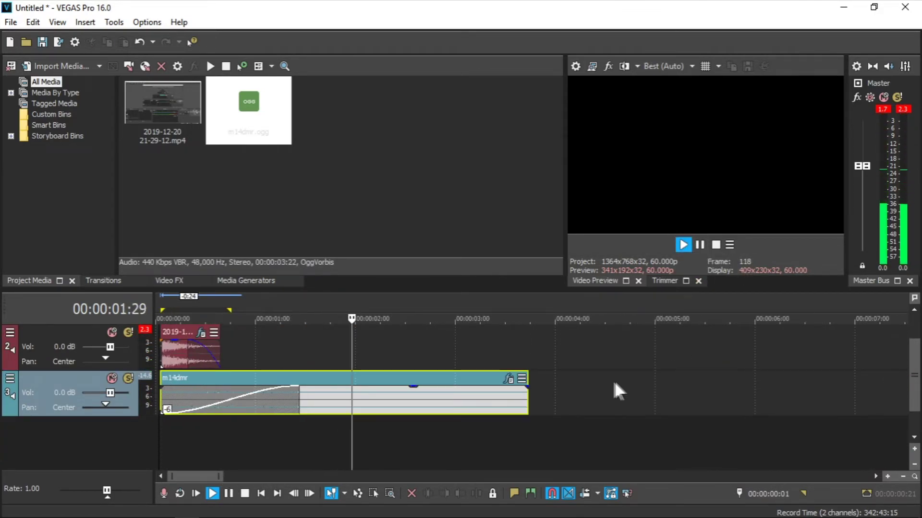
click(699, 245)
Step: Move the gunshot and m14dmr events together to the very start of the timeline, keeping each on its own track
scroll(203, 447, down, 3)
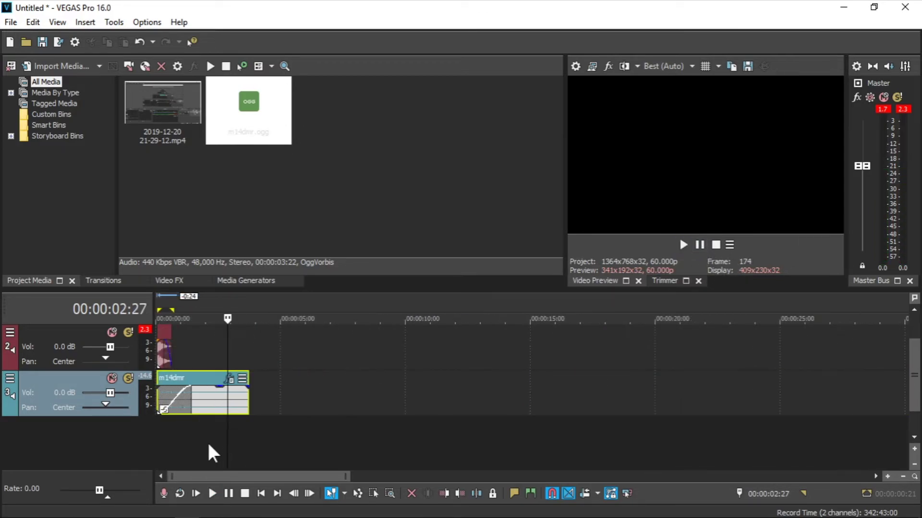
scroll(202, 439, up, 6)
scroll(202, 439, down, 5)
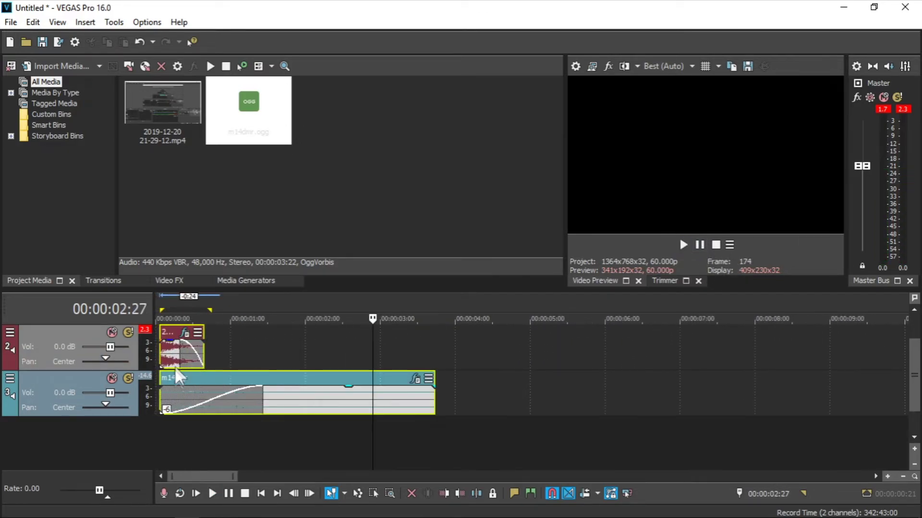
drag(172, 357, 179, 417)
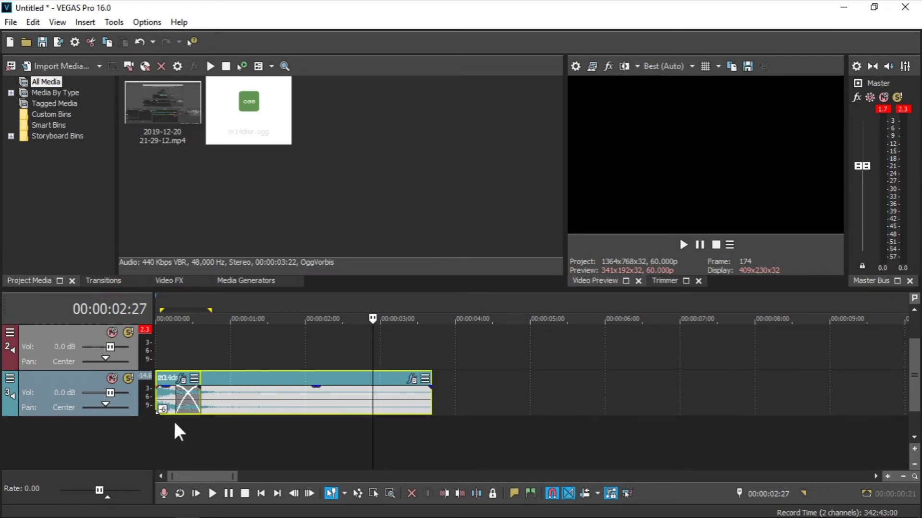
key(ctrl+z)
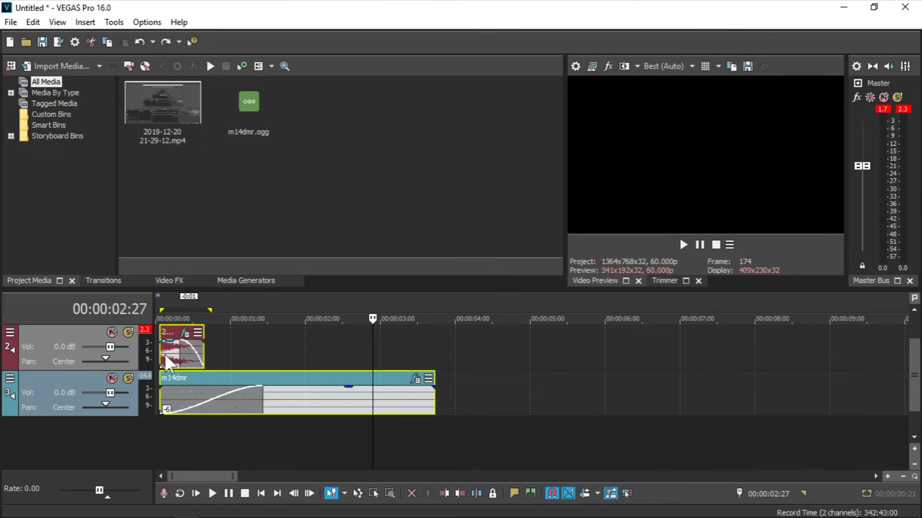
click(157, 434)
scroll(158, 434, up, 10)
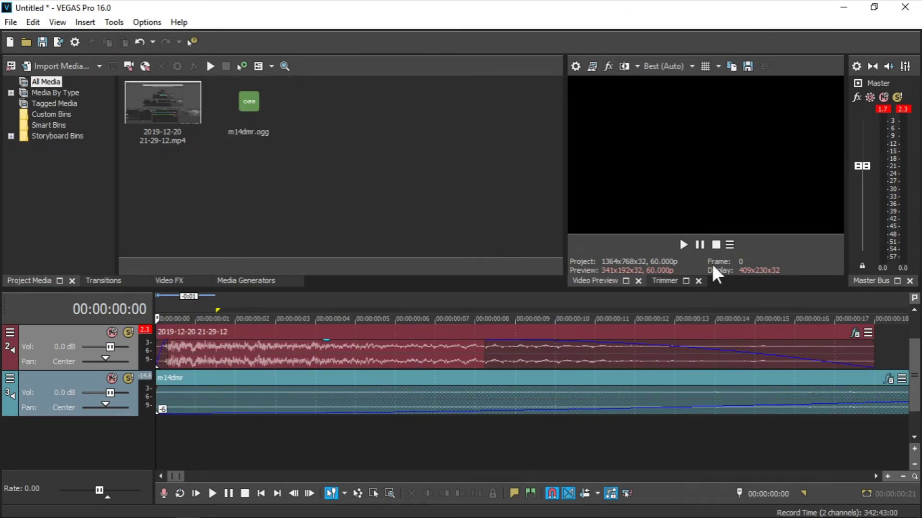
Step: Extend the loop region to the end of the m14dmr event and play the whole mix from the start
scroll(592, 342, down, 5)
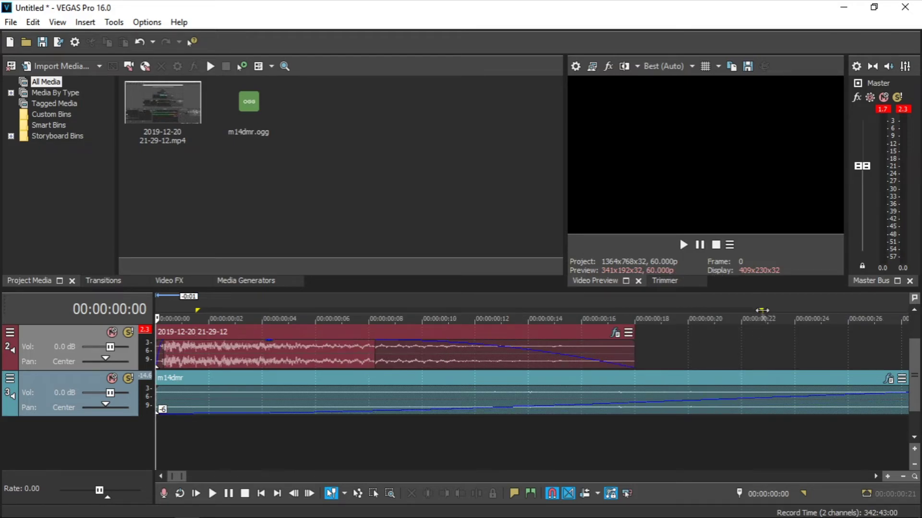
scroll(392, 320, down, 2)
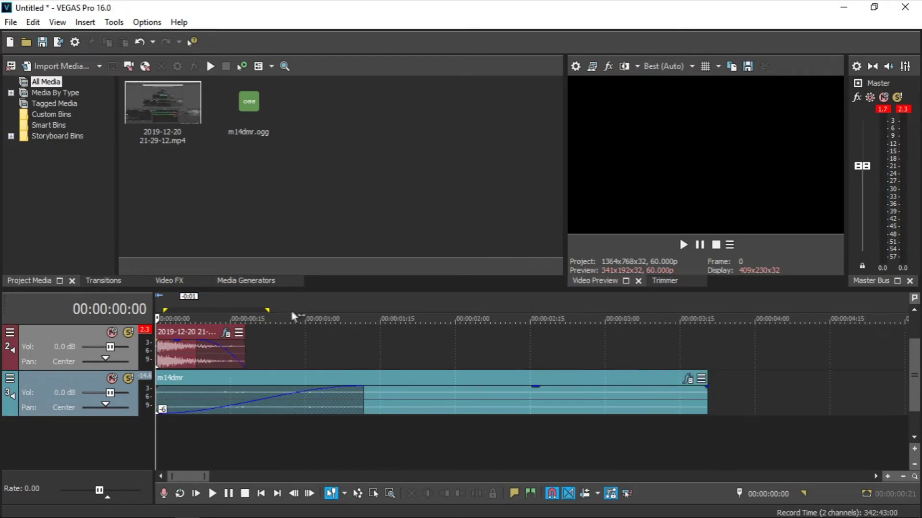
click(684, 242)
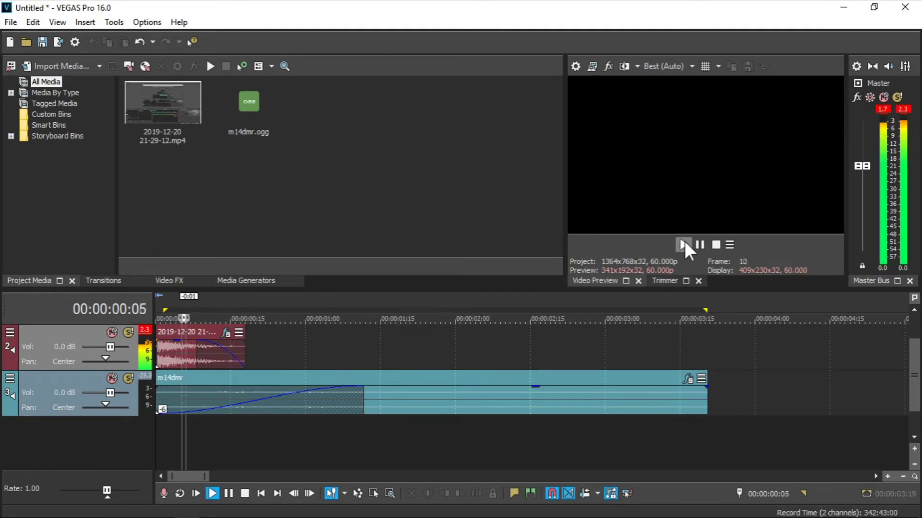
click(717, 245)
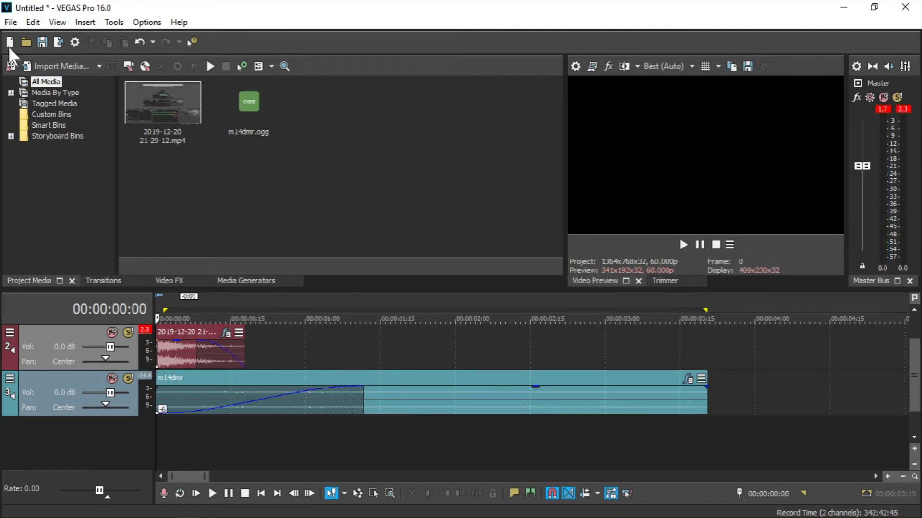
Step: Render the project as MP3 Audio with the Highest Quality VBR Stereo Audio template, named pom.mp3, in the Hits folder
click(11, 22)
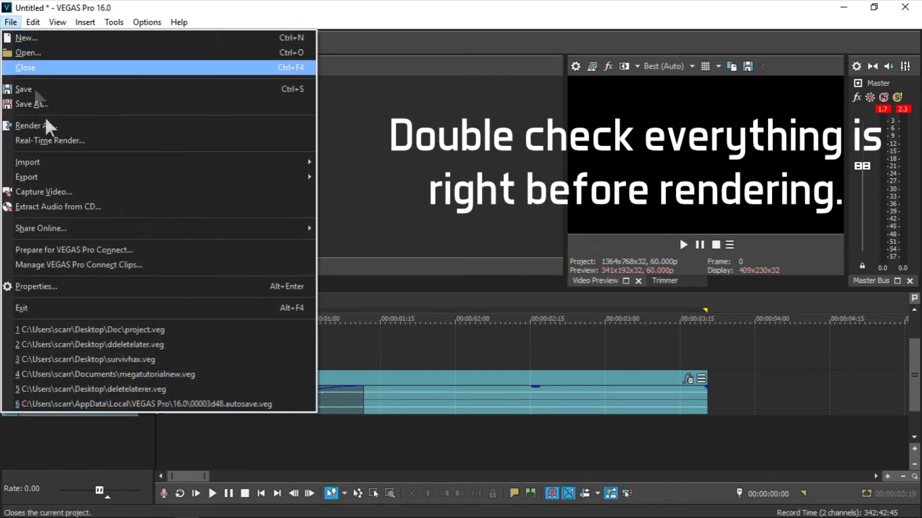
click(92, 131)
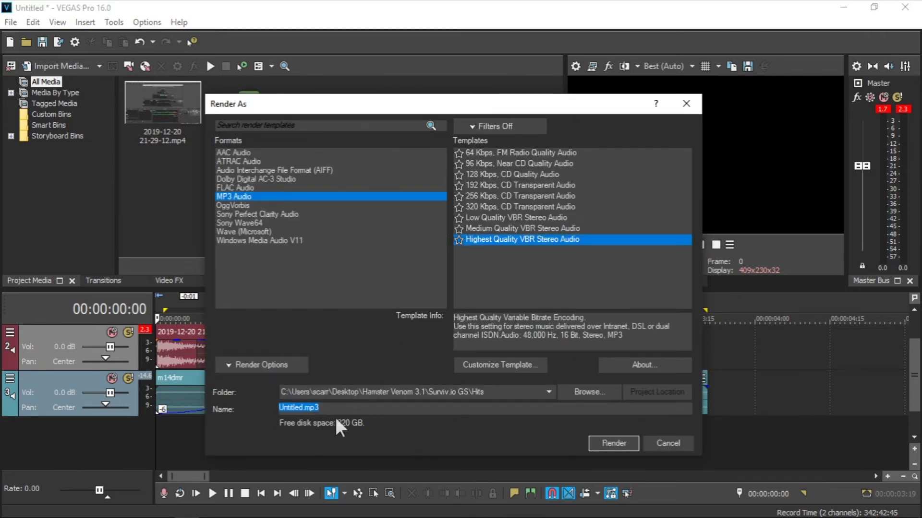
text(pron)
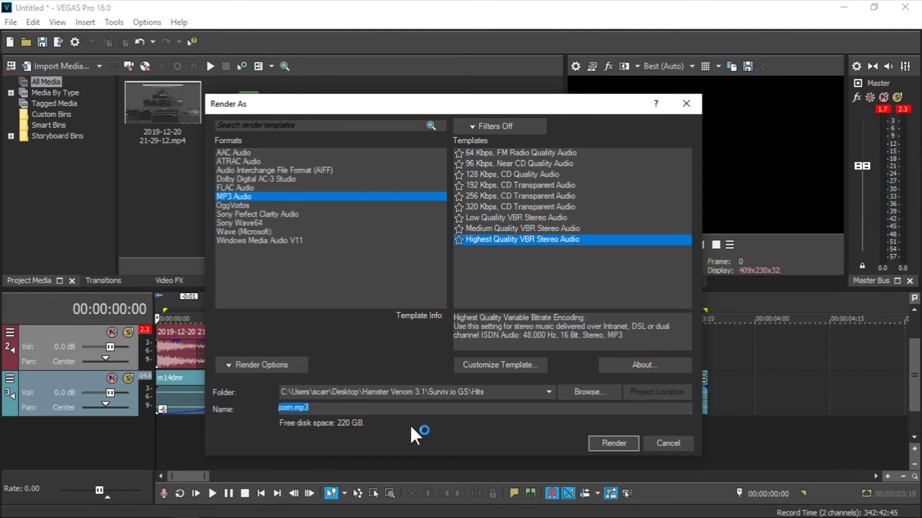
key(Return)
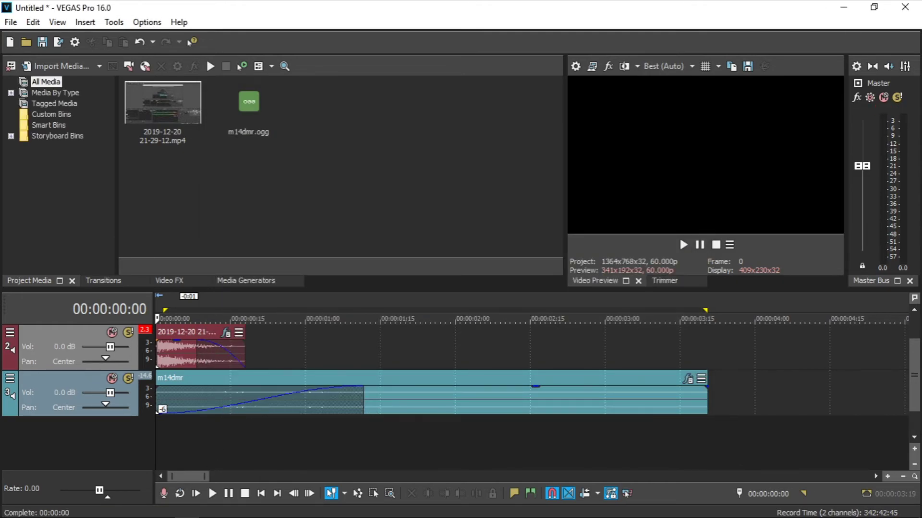
Step: In File Explorer, open the Hits folder inside Surviv.io GS, play the rendered porn.mp3 to check it, and close the player and folder window
mouse_move(144, 516)
key(super+e)
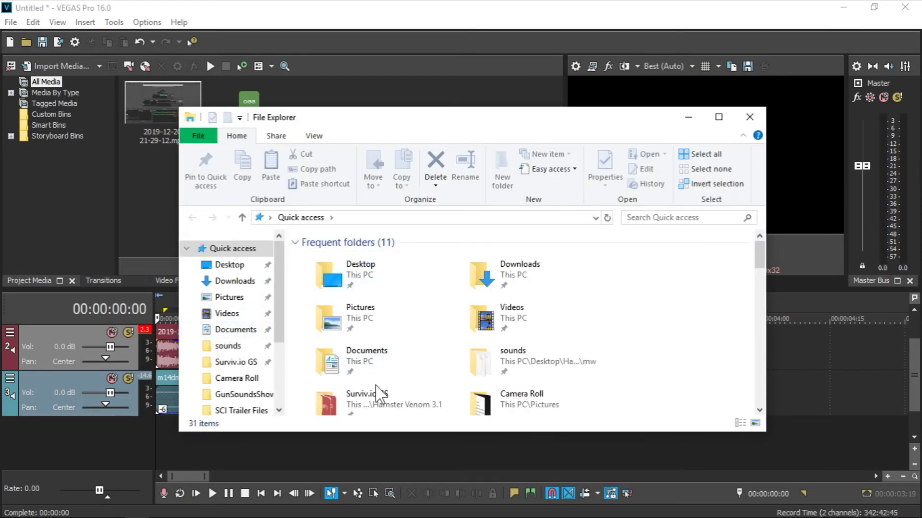
double_click(376, 396)
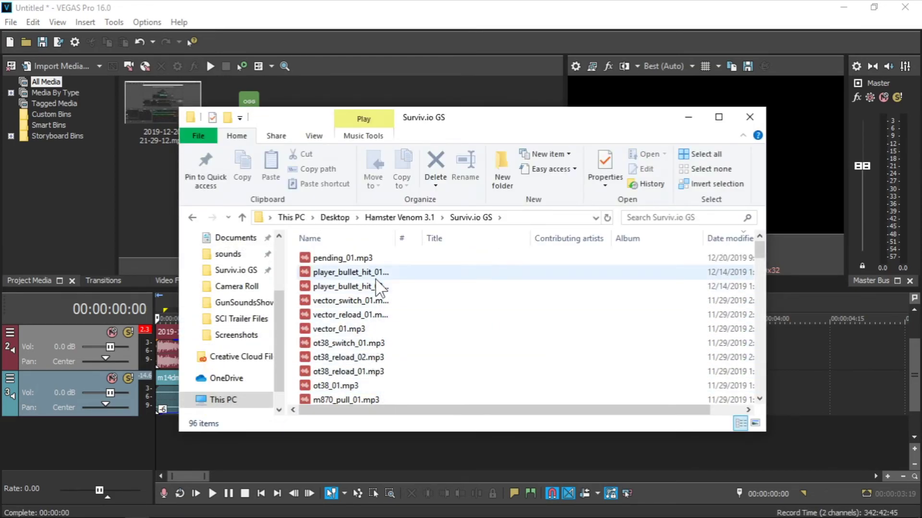
scroll(376, 286, down, 20)
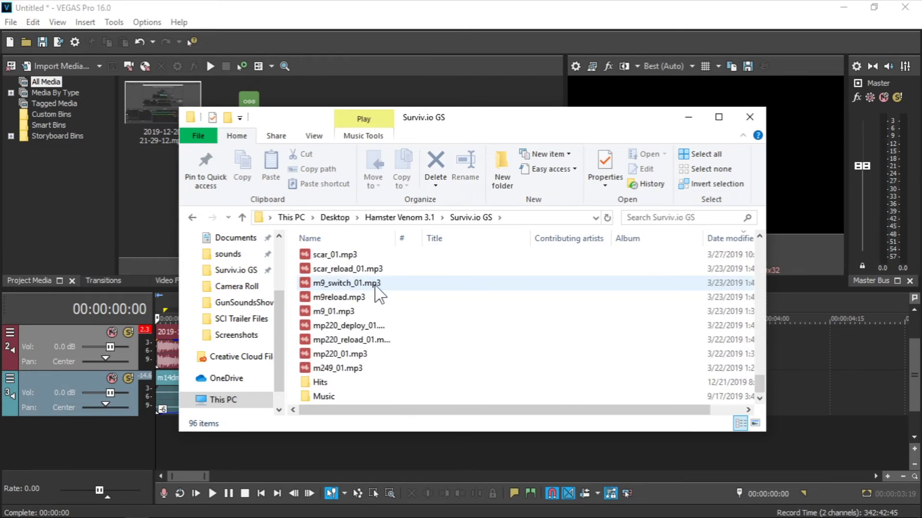
double_click(342, 383)
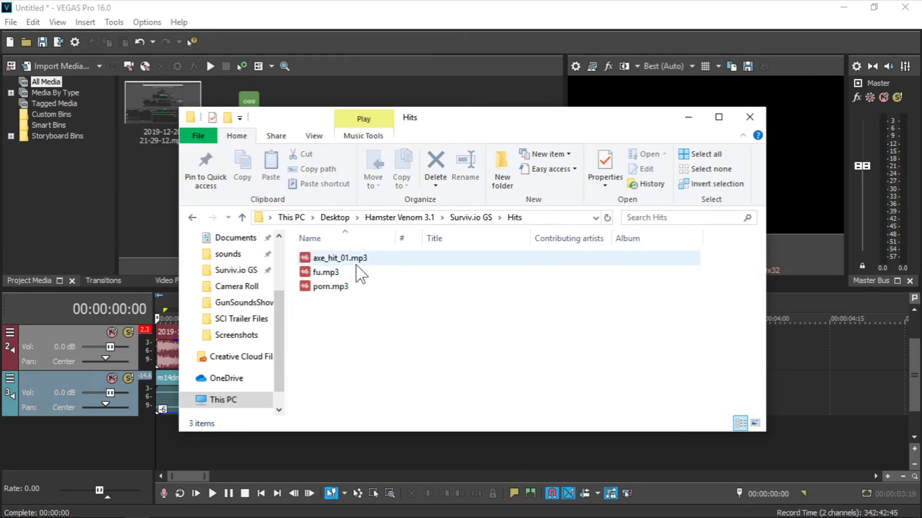
double_click(344, 288)
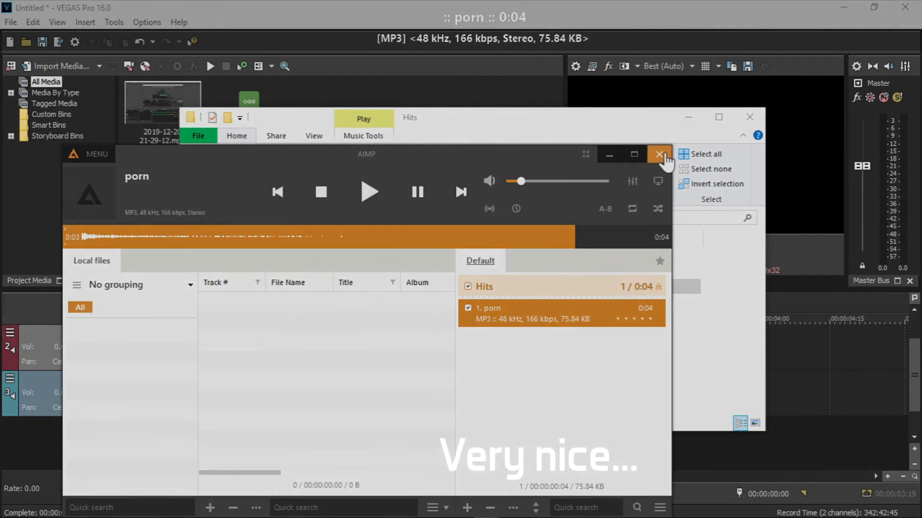
click(660, 154)
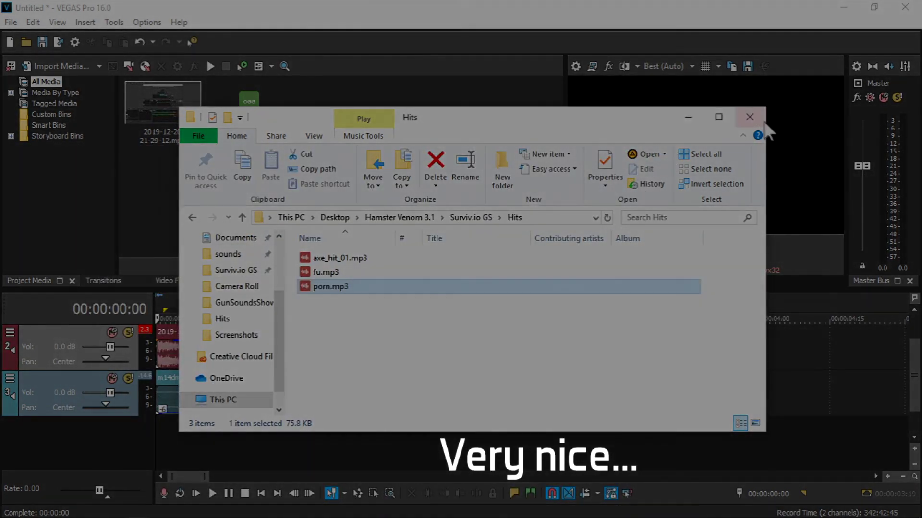
click(729, 118)
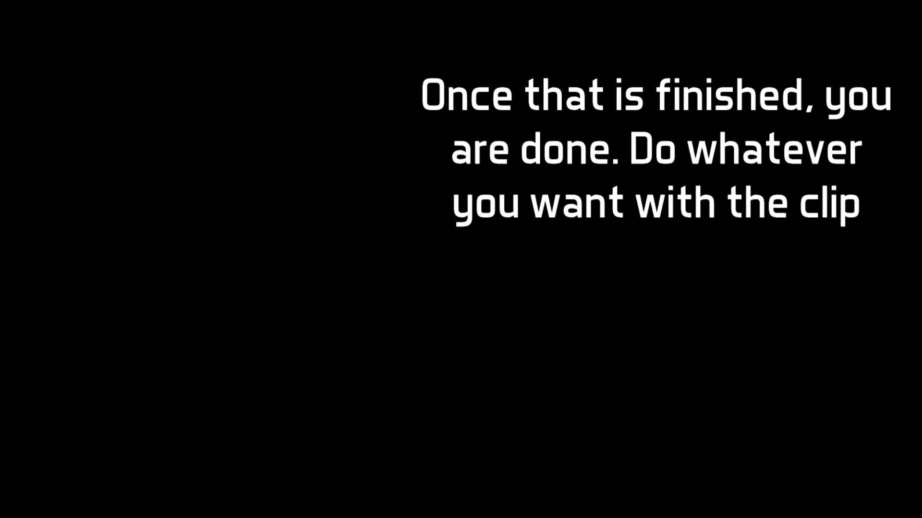